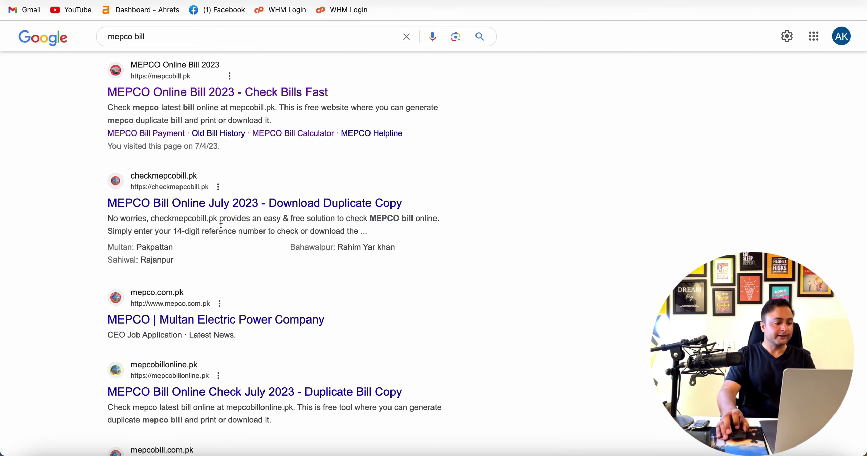
- Review the Google results for "mepco bill" to see which websites compete for the keyword
scroll(221, 227, down, 3)
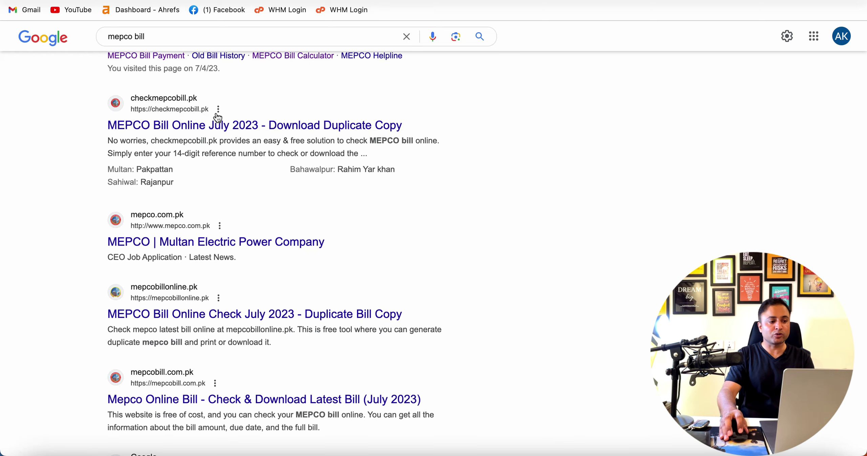
scroll(190, 156, down, 3)
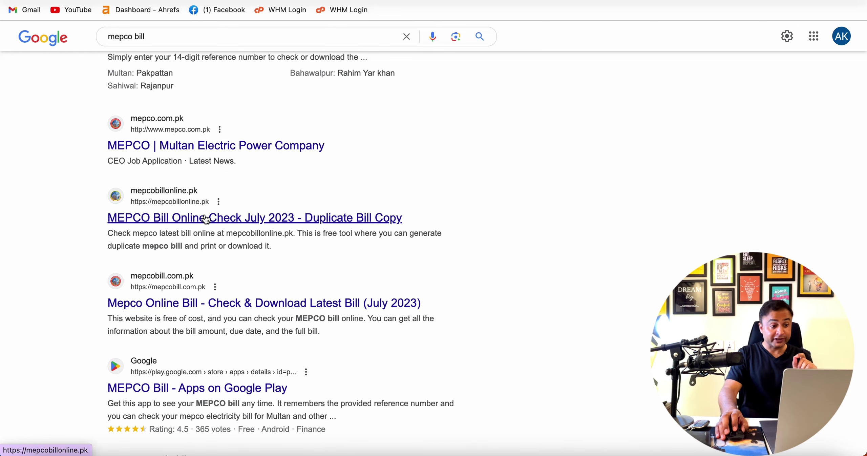
scroll(205, 237, down, 1)
scroll(205, 257, down, 1)
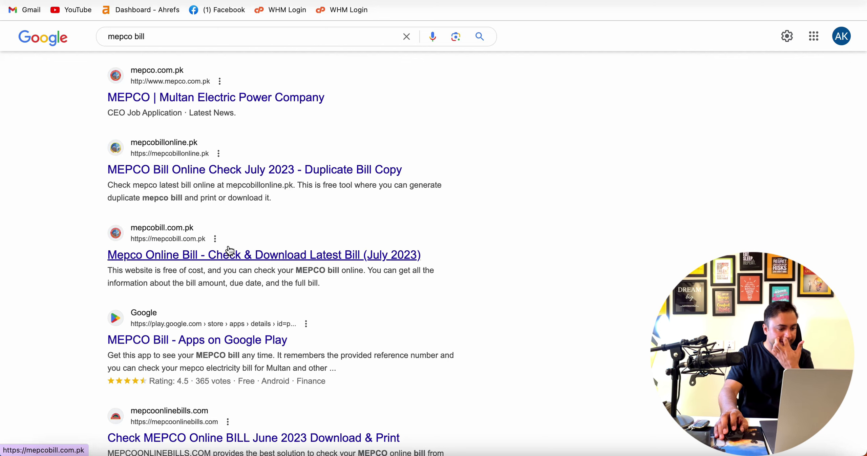
scroll(230, 249, down, 2)
scroll(232, 243, down, 4)
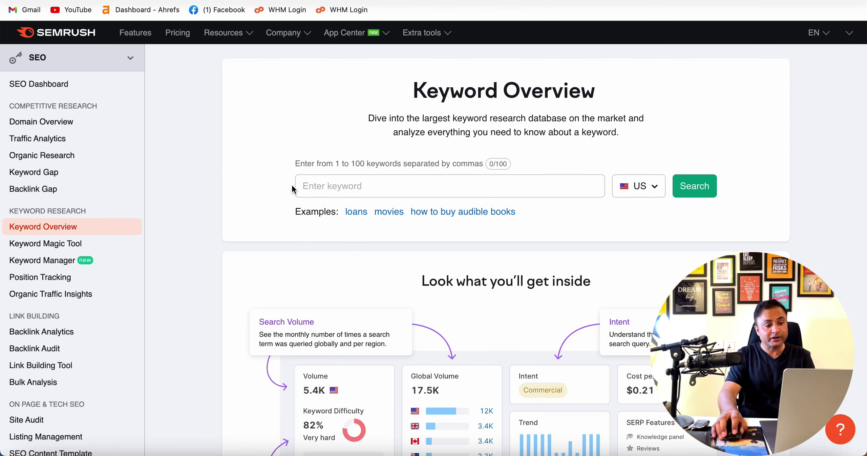
- Run a Semrush Keyword Overview for "mepco bill" using the US database
click(311, 187)
text(m)
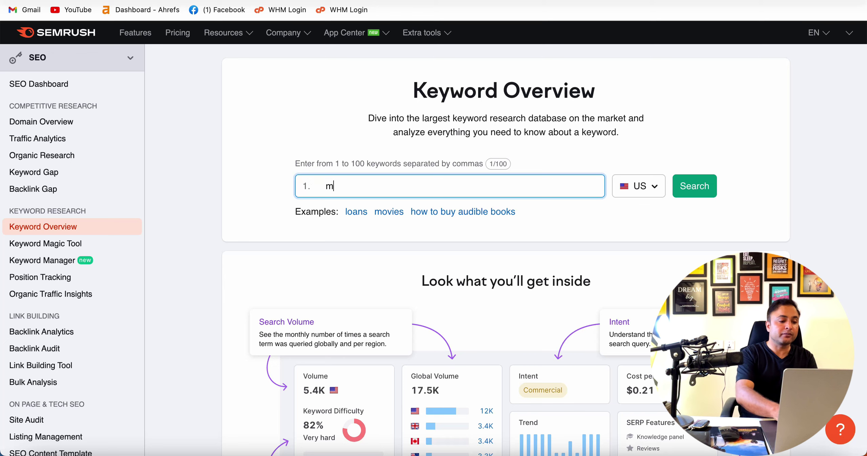
text(epco bi)
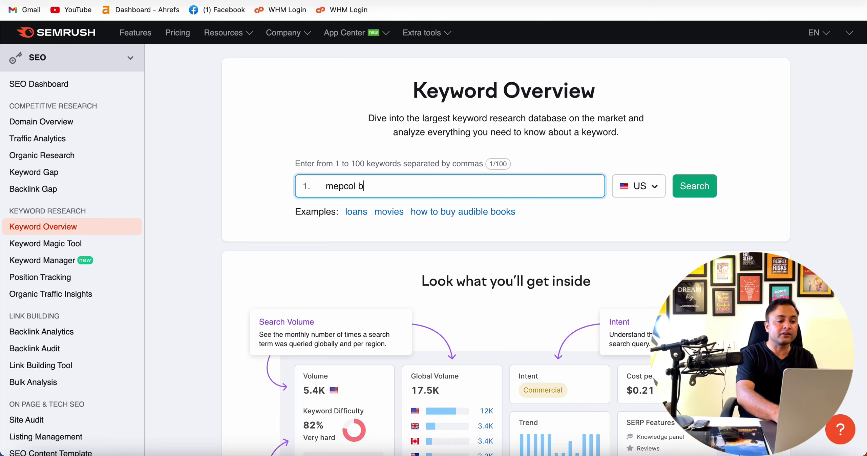
key(BackSpace)
key(BackSpace)
key(BackSpace)
text(bill)
key(Return)
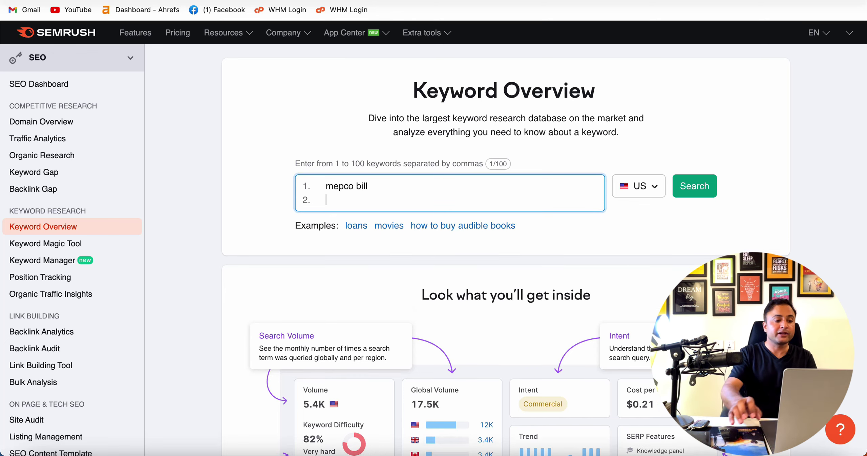
key(BackSpace)
click(693, 186)
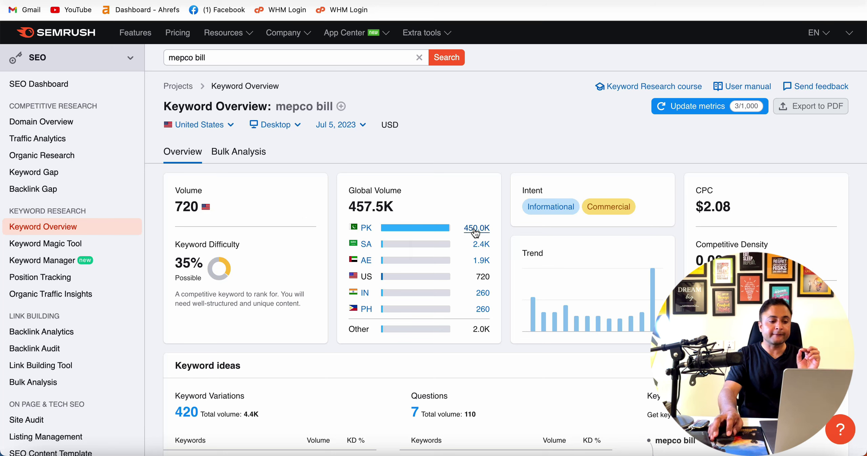
- Examine the keyword's global search volume and its breakdown by country, especially Pakistan
mouse_move(445, 232)
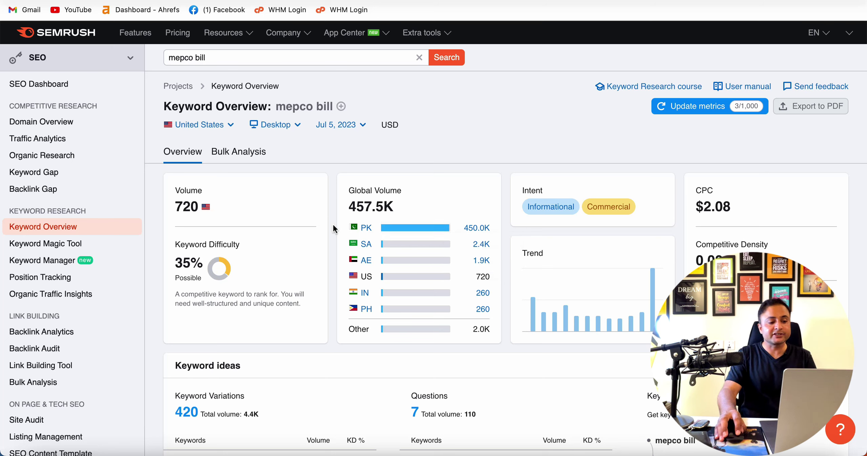
drag(341, 227, 493, 230)
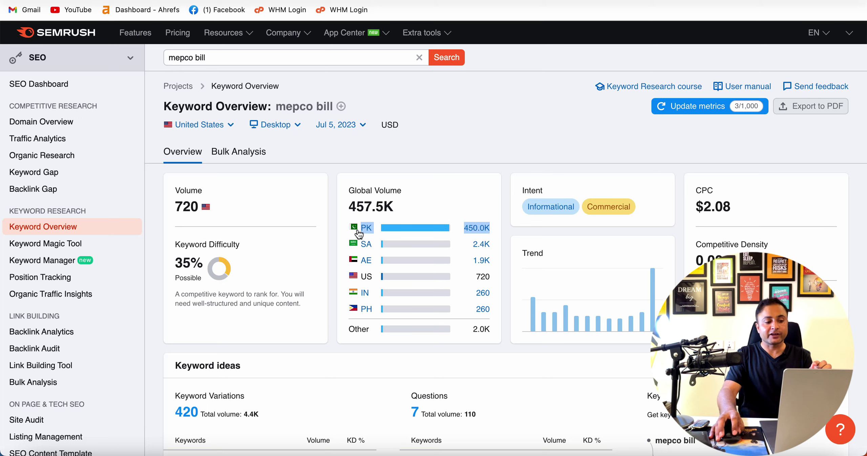
click(495, 230)
drag(468, 233, 363, 231)
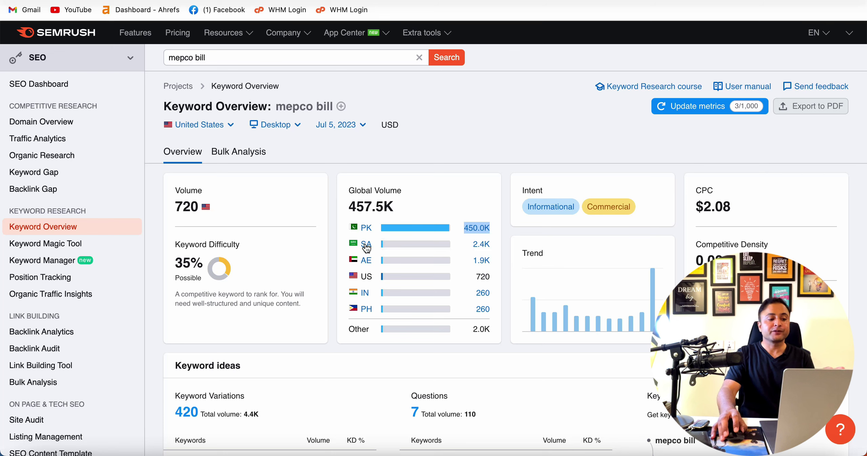
mouse_move(422, 247)
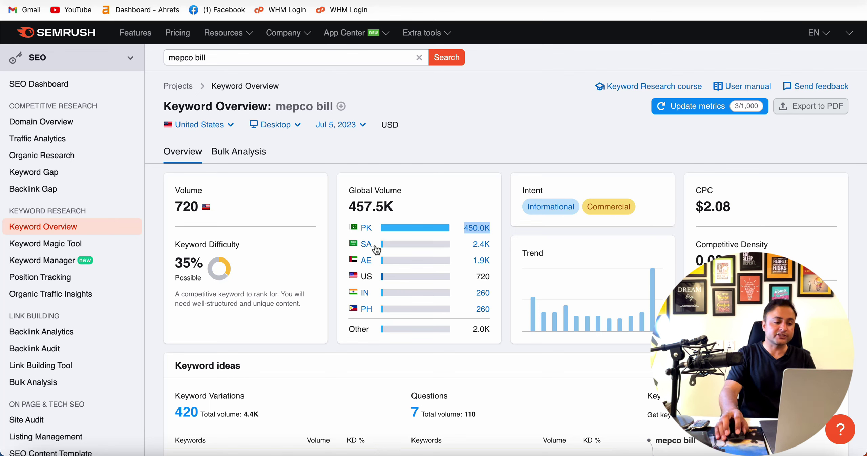
click(370, 277)
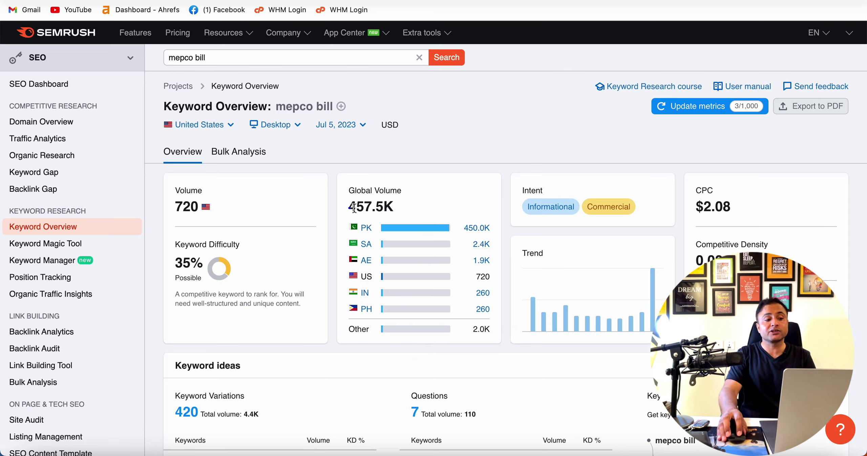
drag(349, 207, 410, 208)
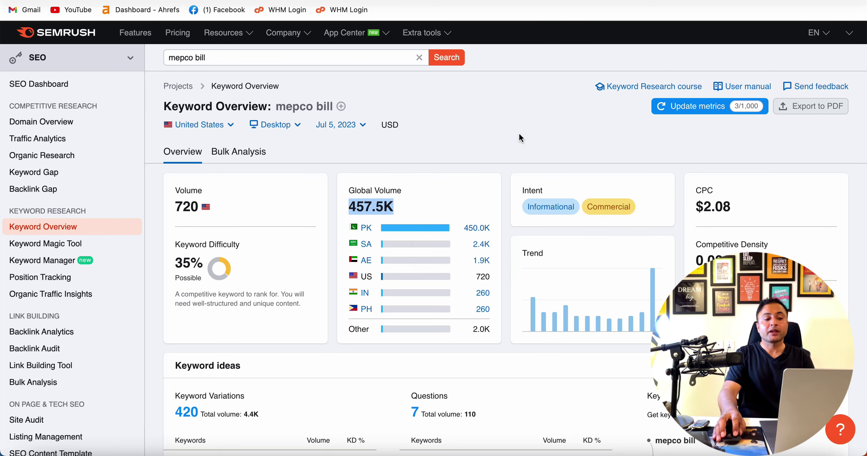
- Compare Pakistan's search volume for the keyword with the sites ranking in the Google results for "mepco bill"
key(ctrl+Tab)
scroll(349, 89, up, 10)
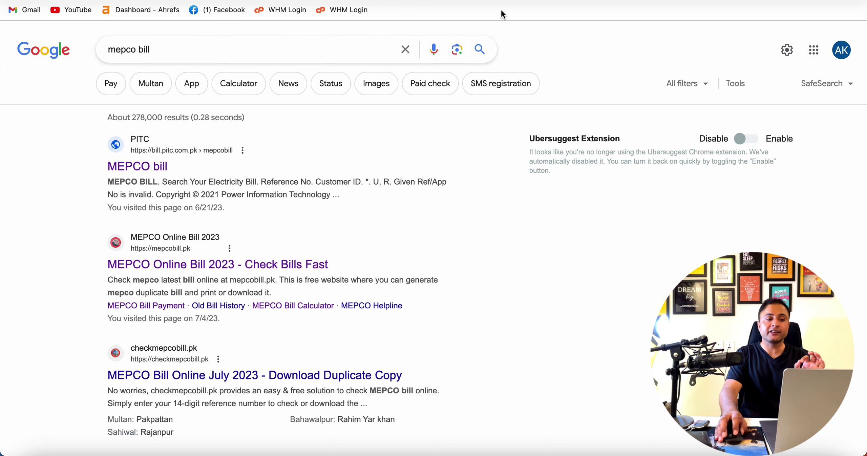
key(ctrl+shift+Tab)
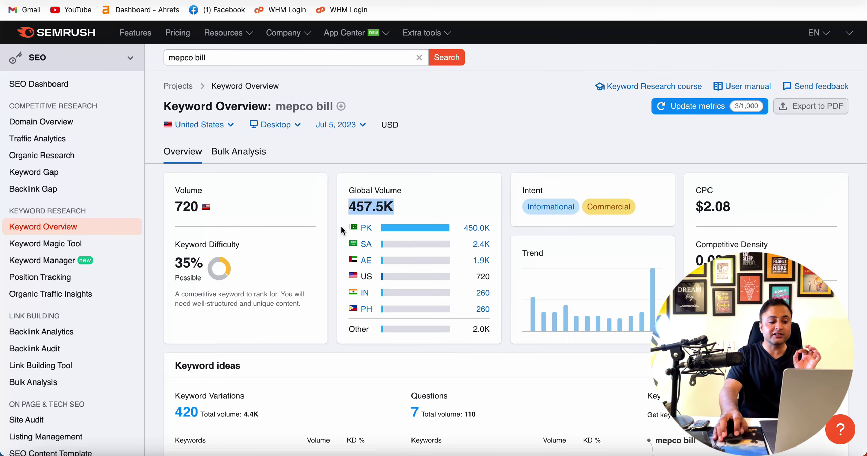
drag(341, 225, 495, 229)
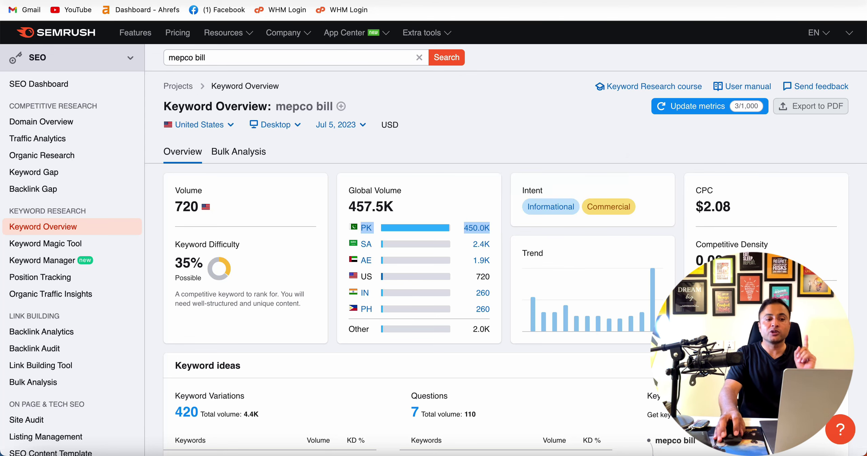
key(ctrl+Tab)
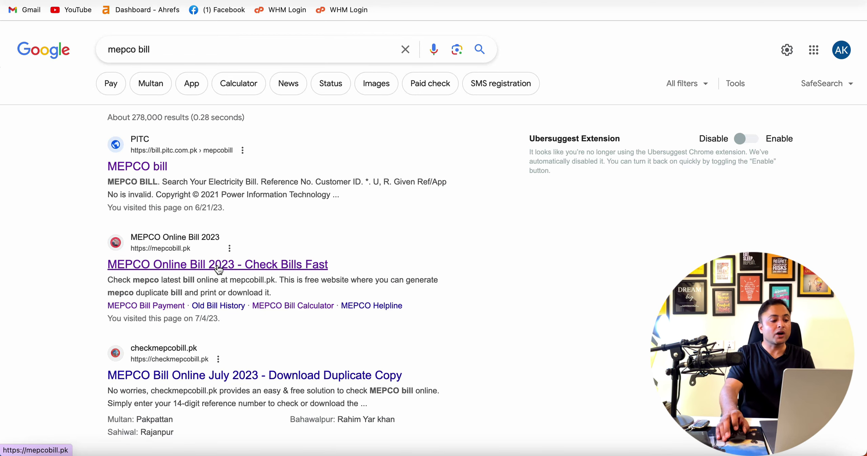
scroll(220, 268, down, 2)
scroll(220, 266, up, 2)
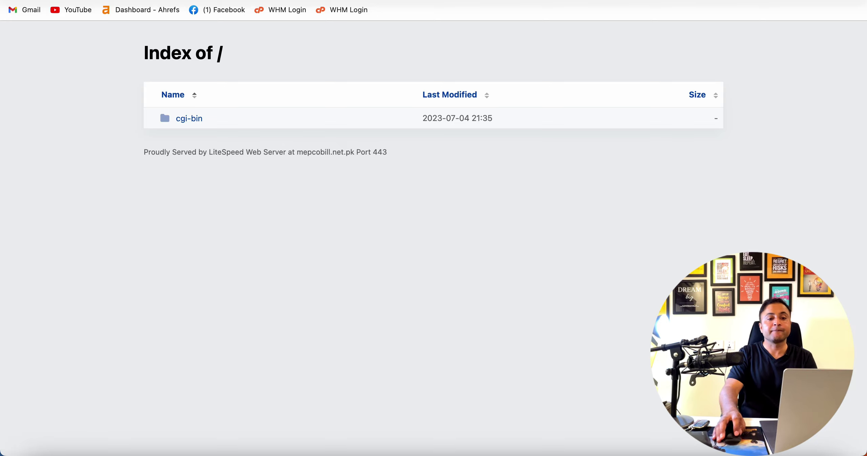
- Open the PKNIC registry website at pknic.net.pk in a new browser tab
key(super+t)
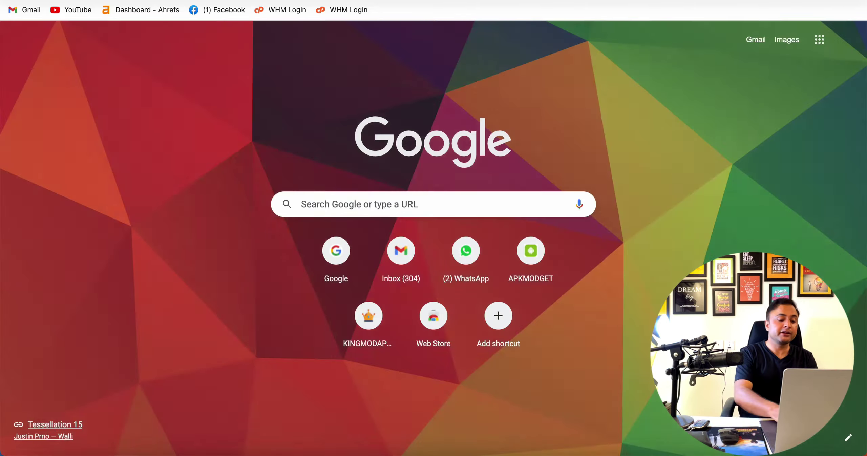
text(pknic)
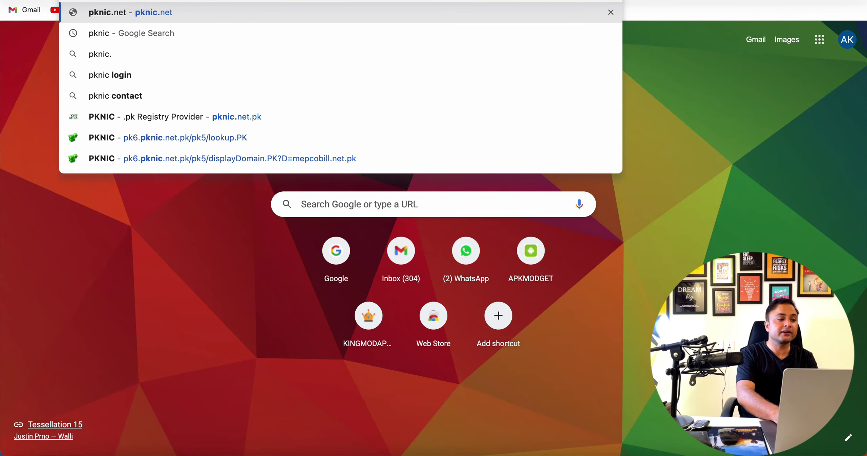
text(.net.pk)
key(Return)
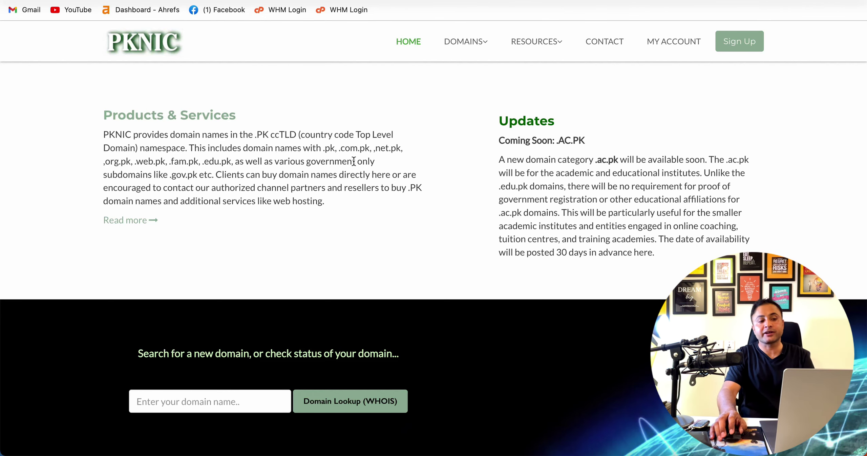
- Read which domain extensions PKNIC offers under Products & Services, including .net.pk, .org.pk, .edu.pk and .gov.pk
drag(321, 148, 381, 147)
scroll(374, 148, down, 3)
drag(377, 101, 403, 96)
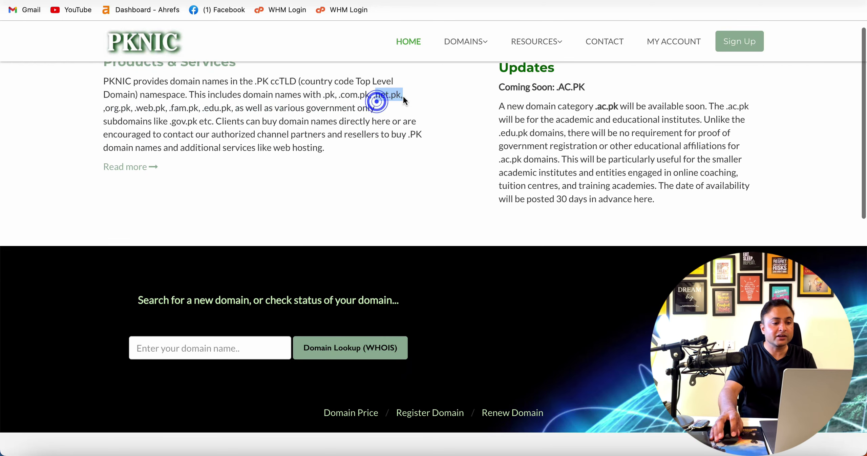
drag(106, 112, 204, 120)
scroll(138, 113, down, 1)
scroll(166, 105, up, 1)
click(172, 112)
scroll(172, 112, down, 1)
scroll(225, 114, up, 1)
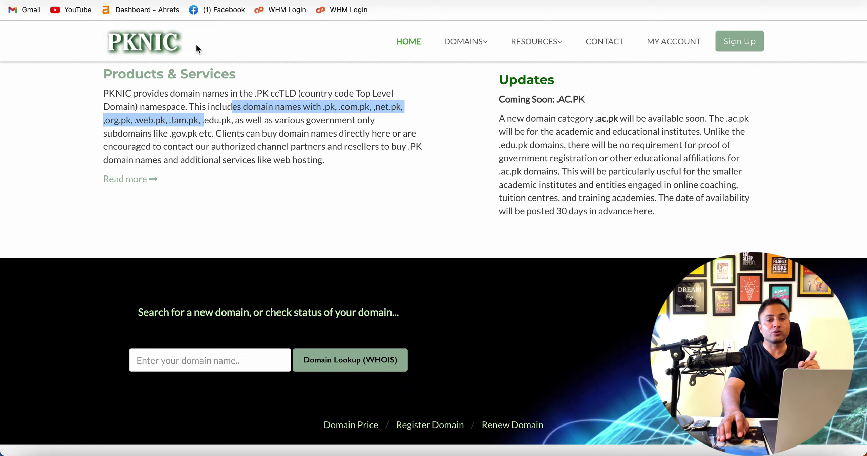
click(208, 121)
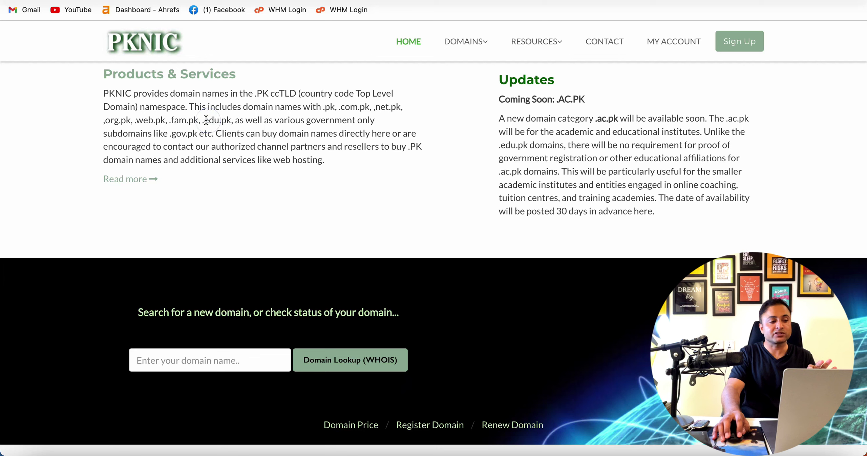
drag(204, 120, 229, 120)
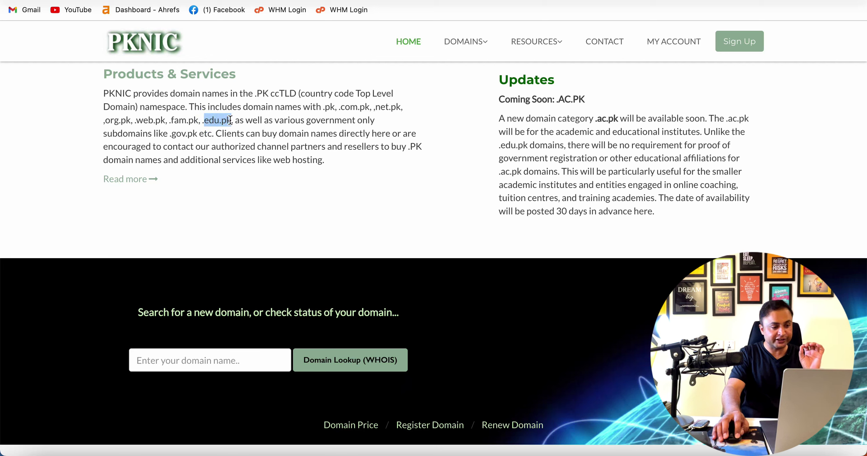
drag(171, 133, 198, 131)
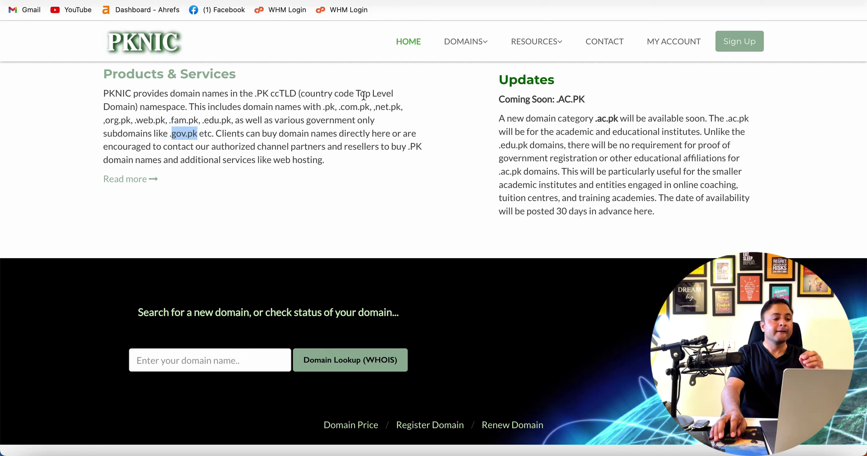
- Compare the .pk, .com.pk, .net.pk and .org.pk extensions in the Products & Services paragraph
click(323, 107)
drag(340, 107, 399, 107)
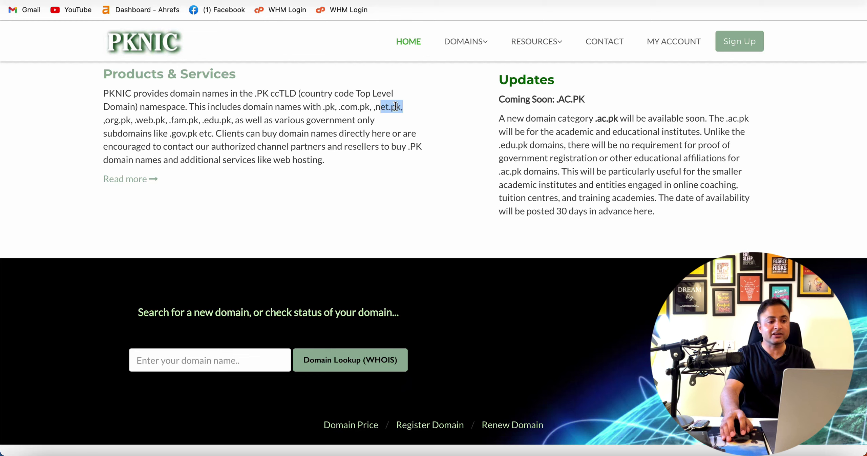
click(331, 106)
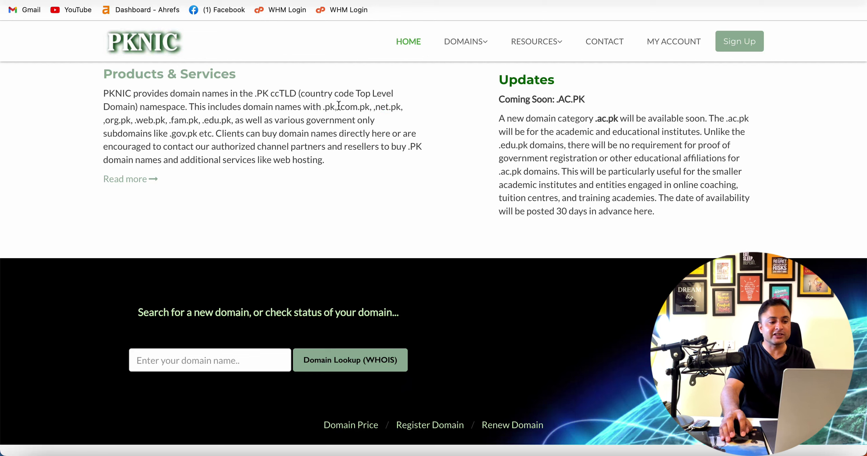
double_click(324, 107)
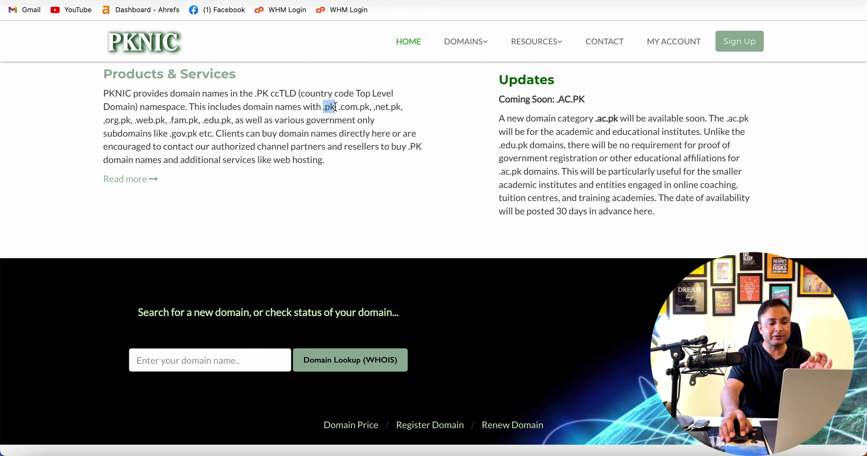
click(343, 107)
drag(347, 107, 400, 107)
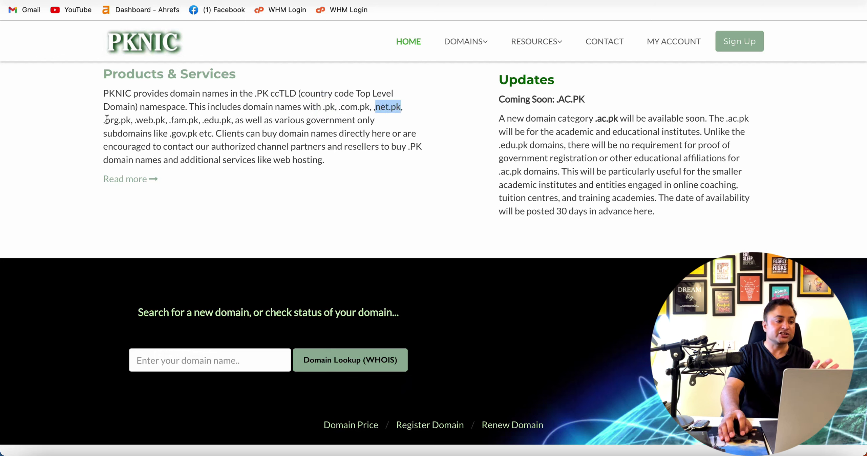
drag(105, 120, 131, 119)
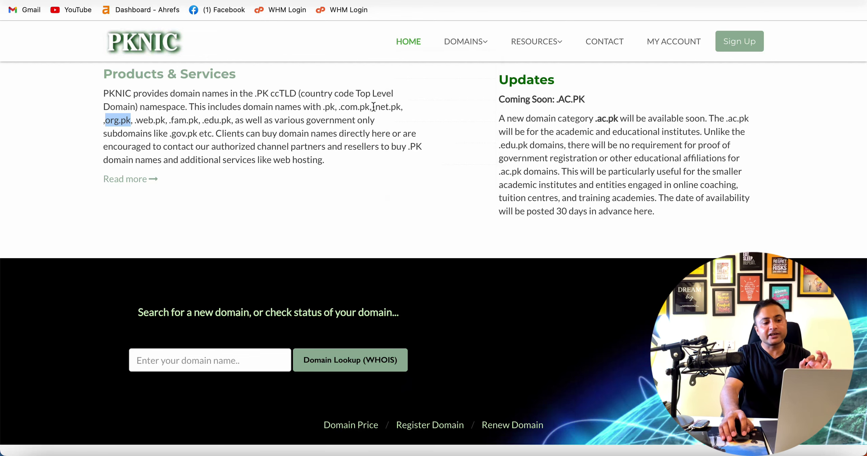
drag(374, 107, 402, 106)
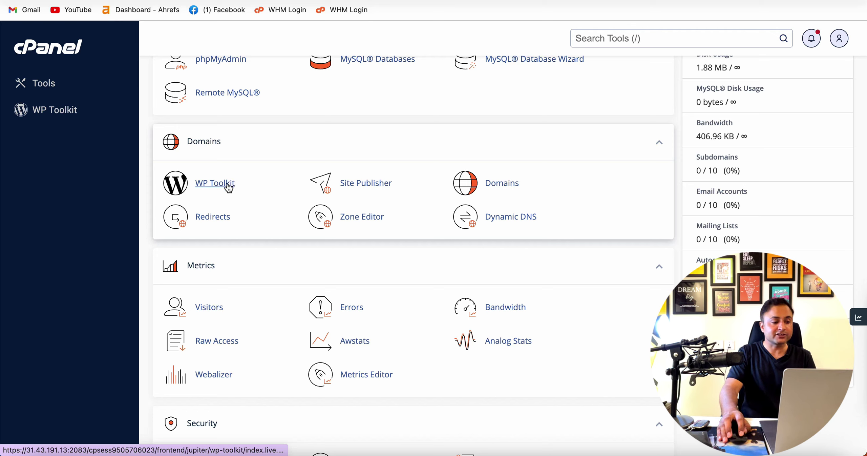
- Switch to cPanel and open WP Toolkit from the Domains section
click(216, 186)
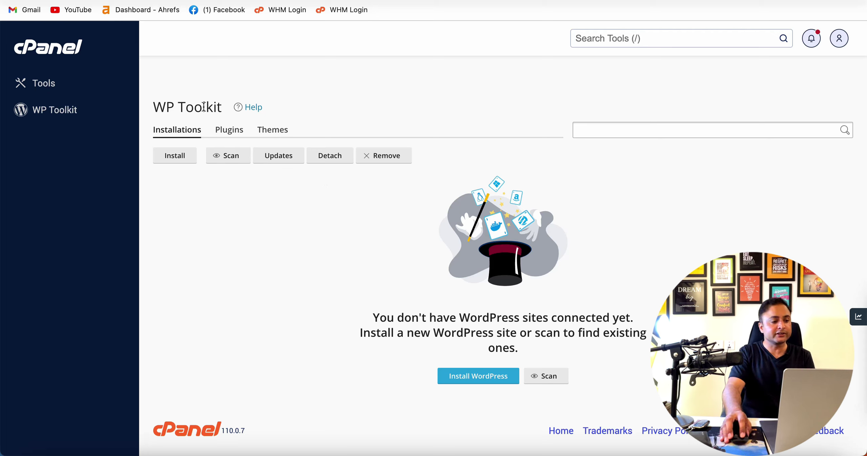
scroll(237, 193, down, 1)
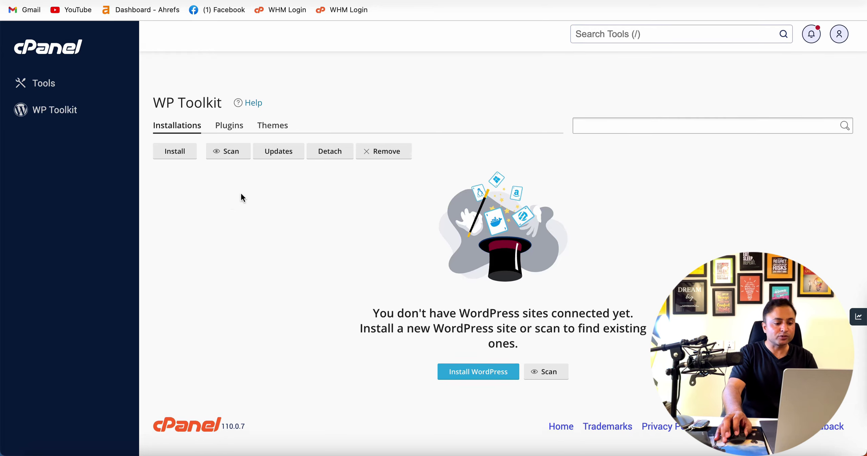
- Start a new WordPress installation for mepcobill.net.pk over https, keeping the installation directory empty and the website title My Blog
click(178, 160)
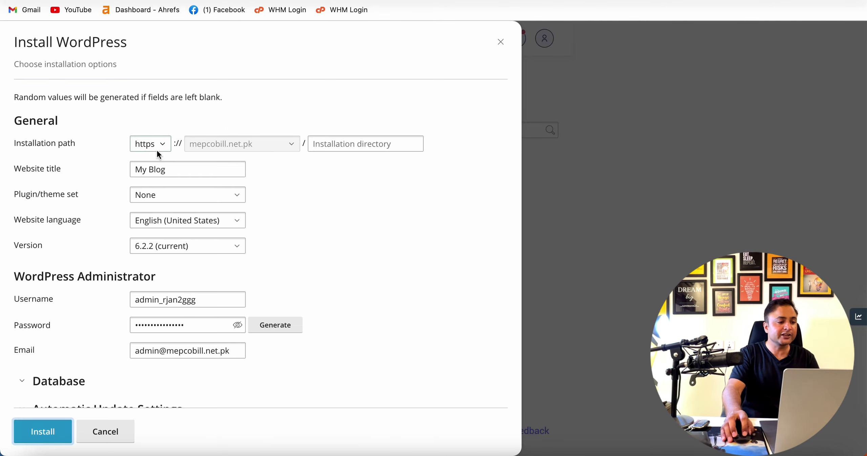
click(162, 147)
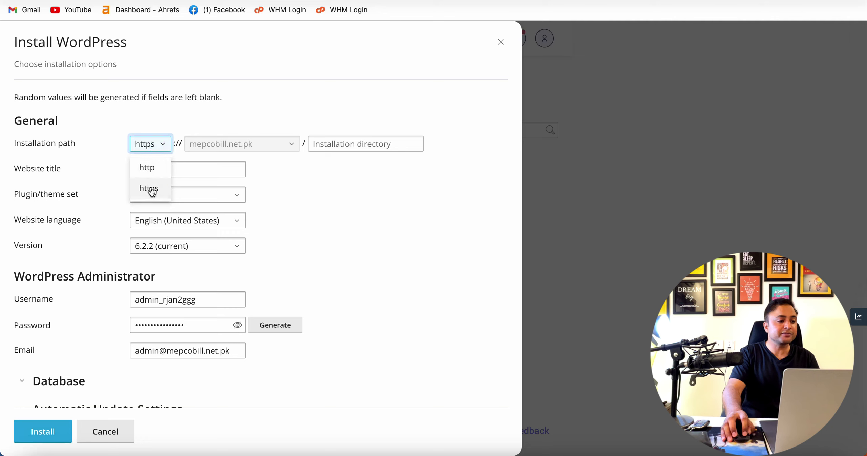
click(251, 145)
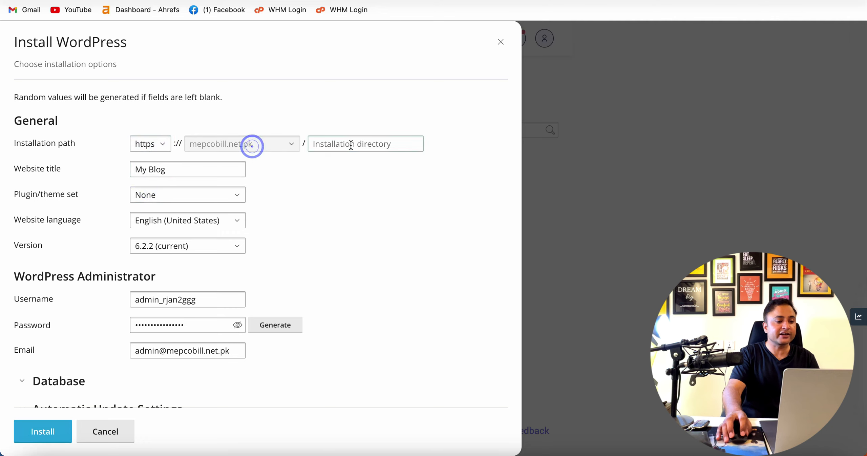
click(351, 145)
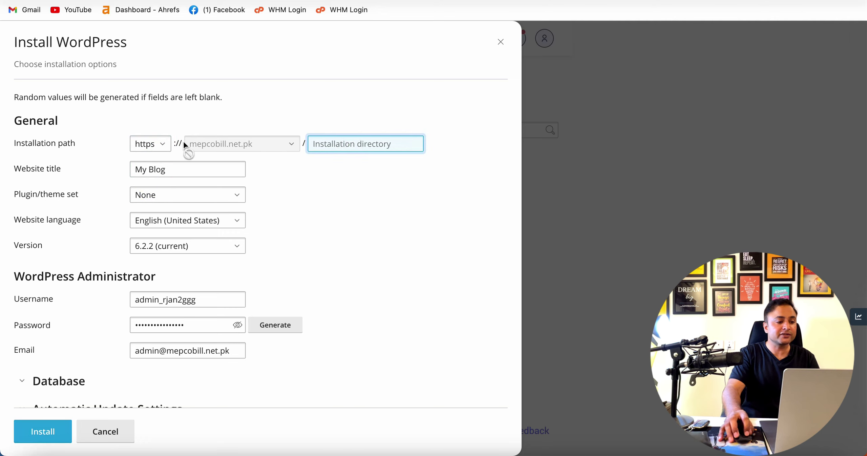
drag(193, 145, 246, 145)
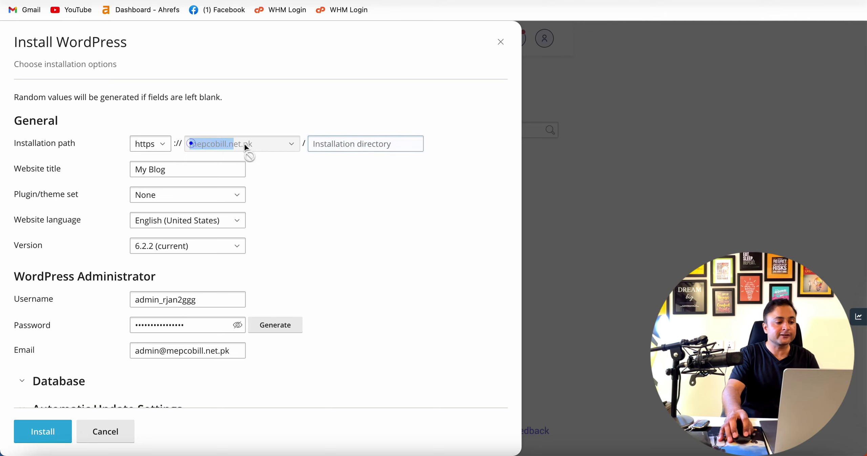
click(337, 146)
click(276, 171)
click(209, 171)
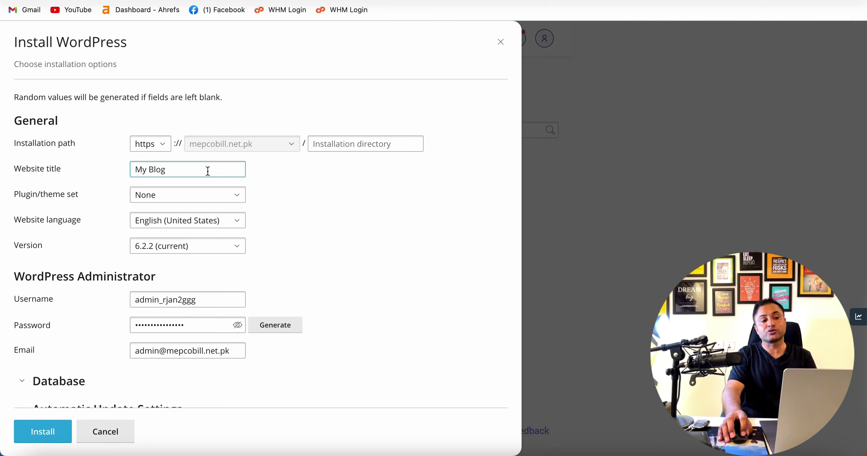
triple_click(208, 171)
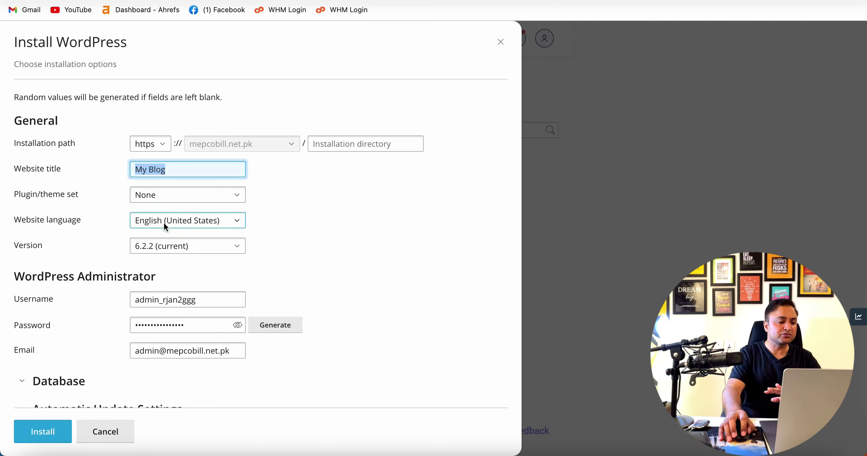
- Set the WordPress administrator username to admin, and generate and copy a new administrator password
double_click(202, 297)
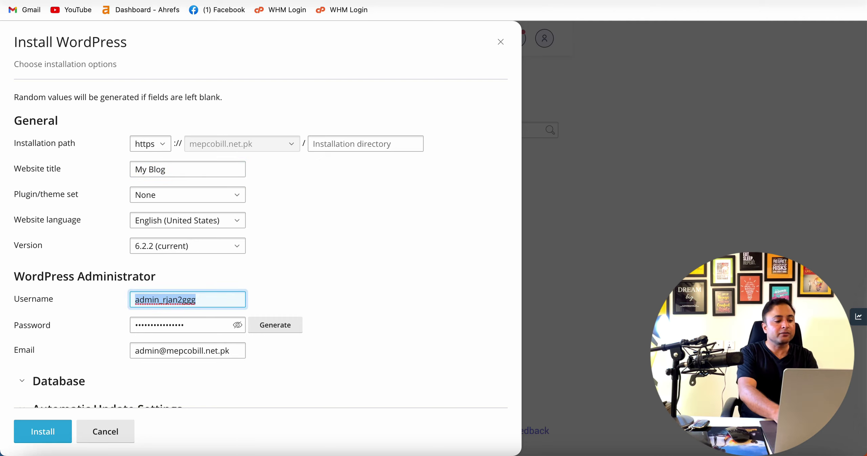
text(admin)
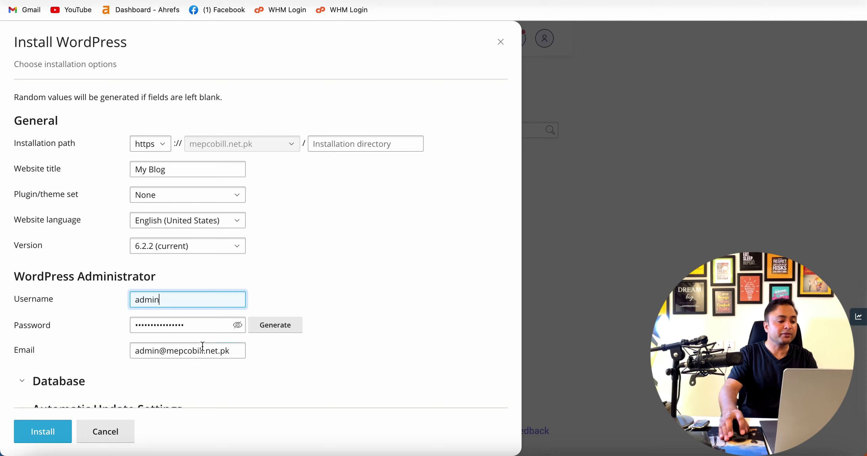
drag(205, 327, 132, 328)
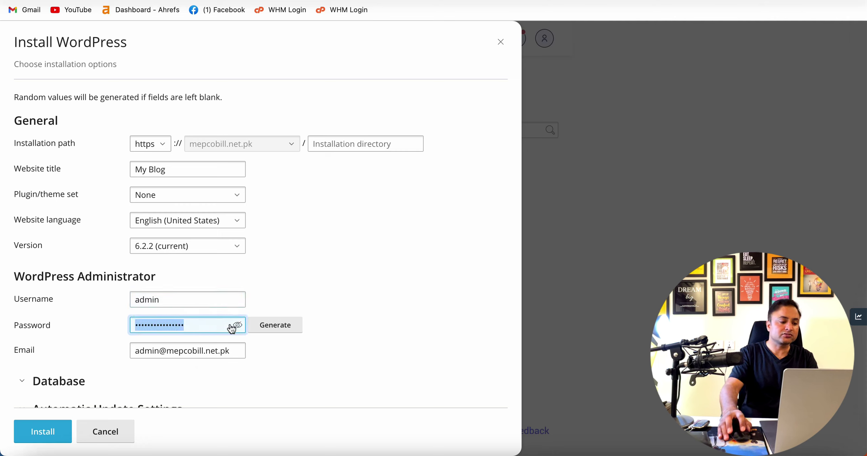
click(276, 333)
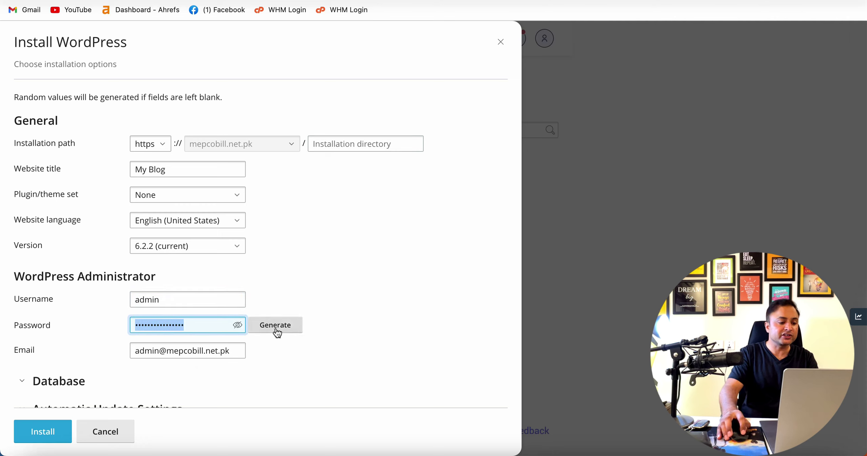
click(236, 325)
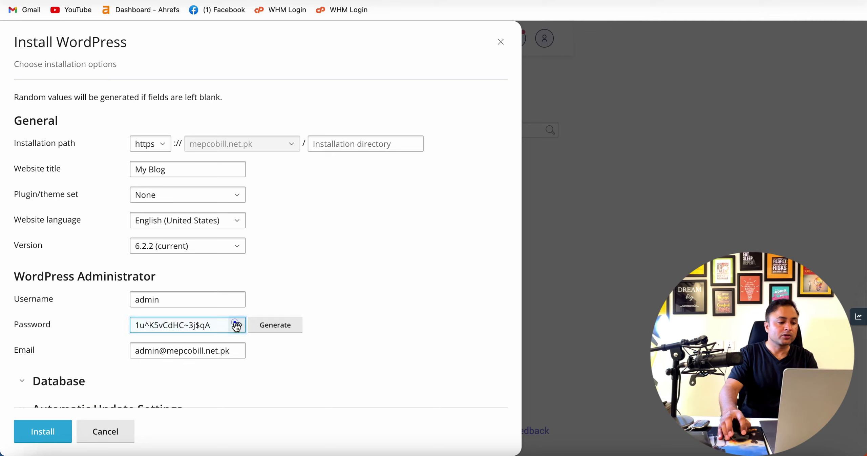
click(271, 325)
click(266, 324)
click(286, 332)
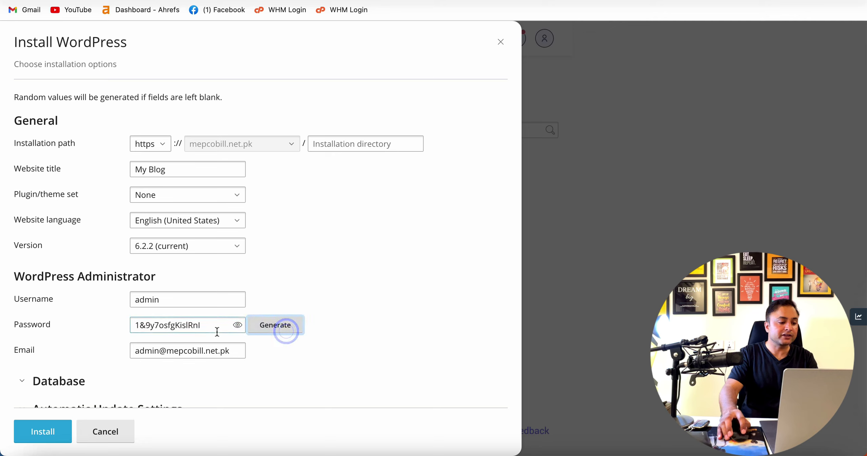
click(286, 332)
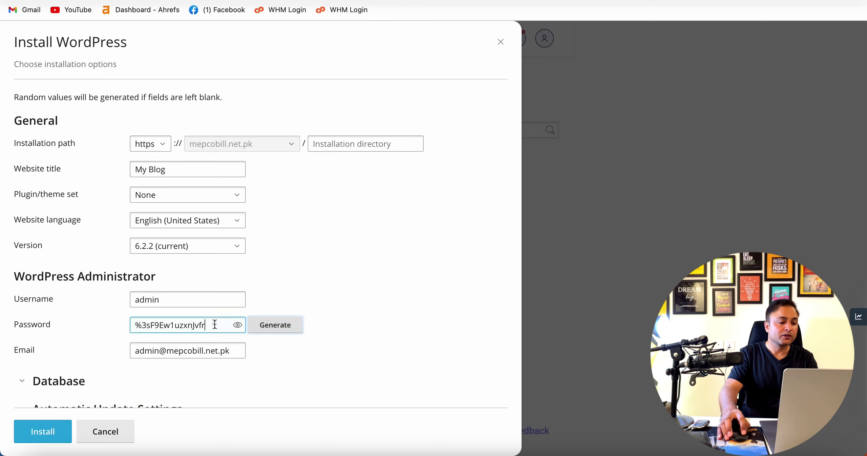
triple_click(202, 326)
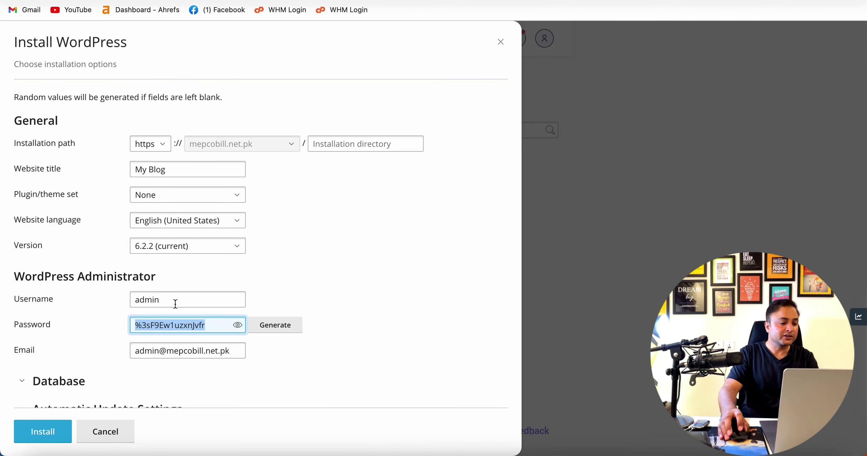
- Install WordPress with the chosen settings and decline the offer to install plugins
scroll(175, 302, down, 1)
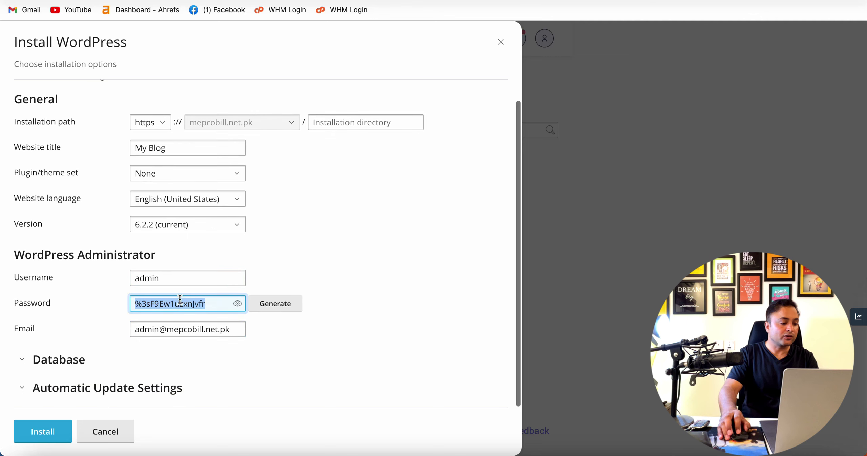
click(47, 432)
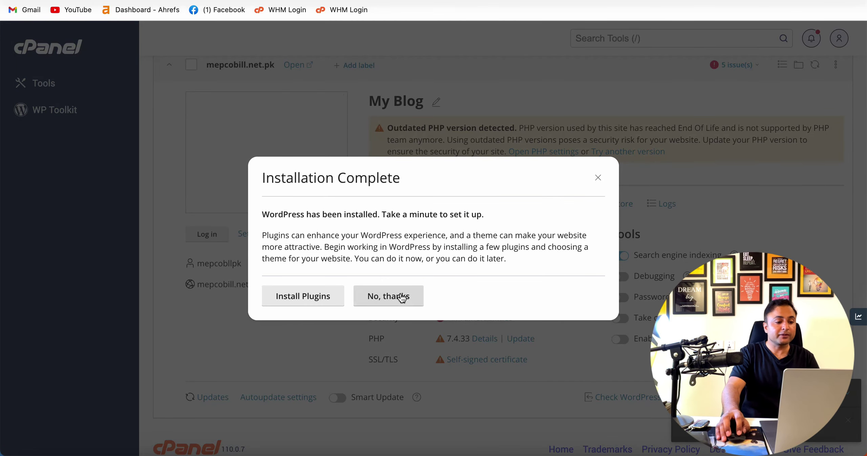
click(402, 298)
- Open the mepcobill.net.pk website from its WP Toolkit entry and look over the default homepage
scroll(508, 216, down, 1)
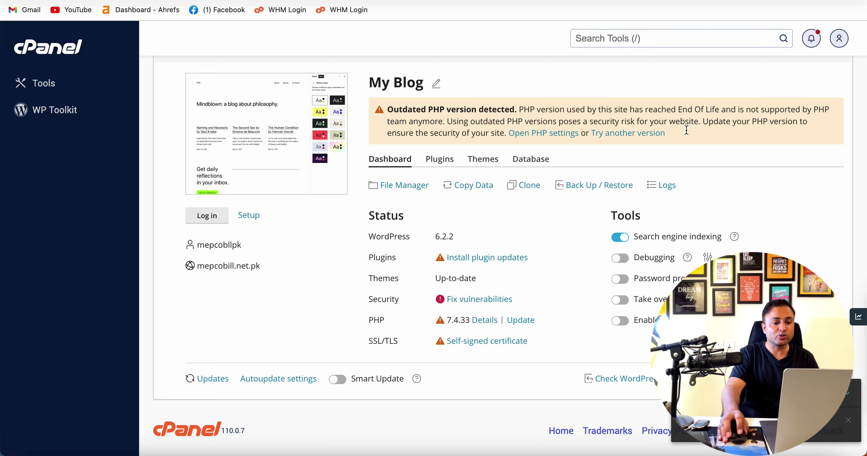
scroll(683, 133, up, 1)
scroll(683, 133, up, 4)
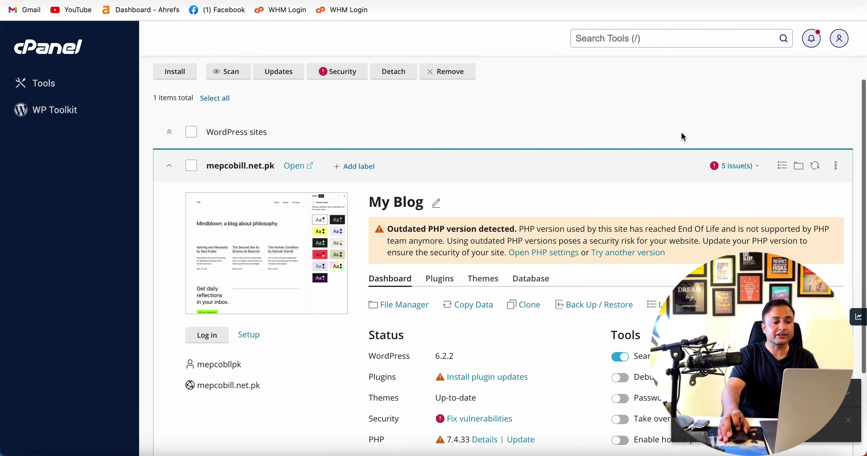
click(308, 168)
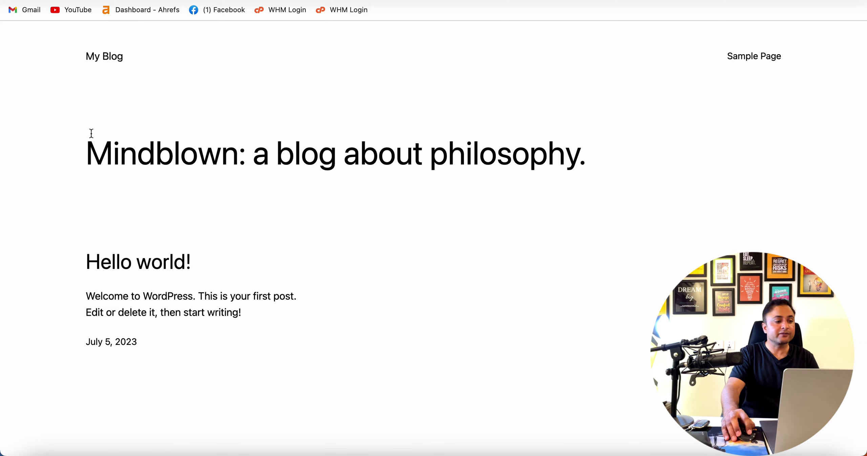
drag(89, 133, 452, 343)
click(451, 340)
drag(373, 328, 136, 131)
click(135, 128)
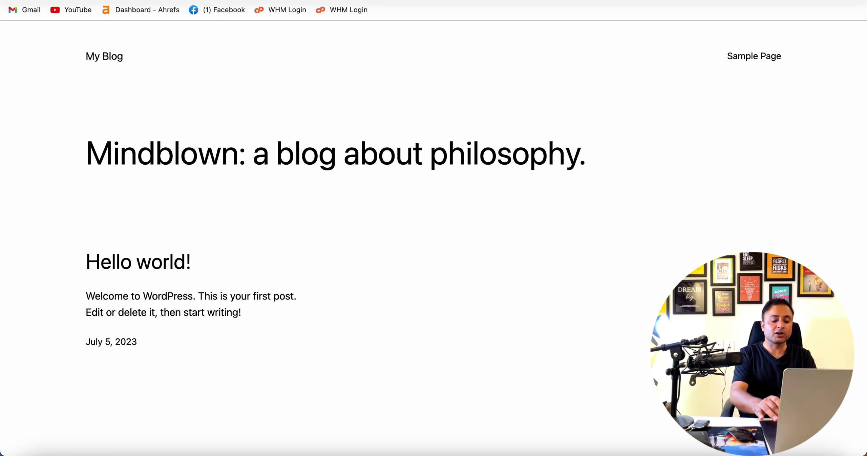
- Go to the site's WordPress login page at mepcobill.net.pk/wp-admin
key(super+l)
text(wp)
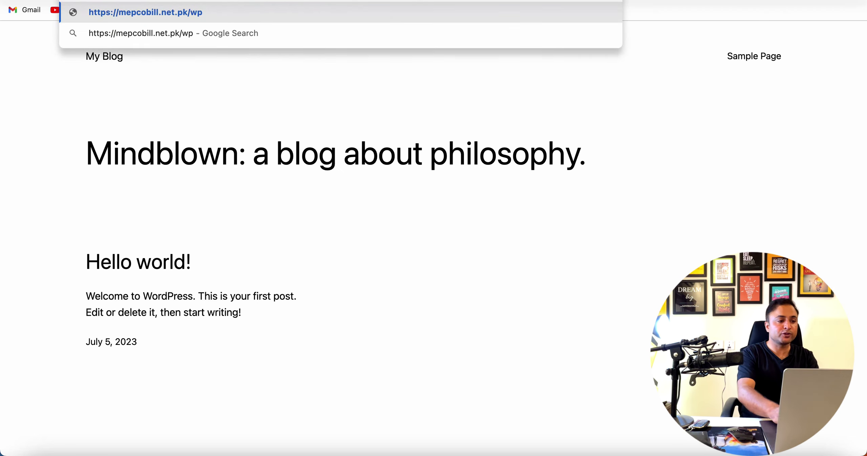
text(-admin)
key(Return)
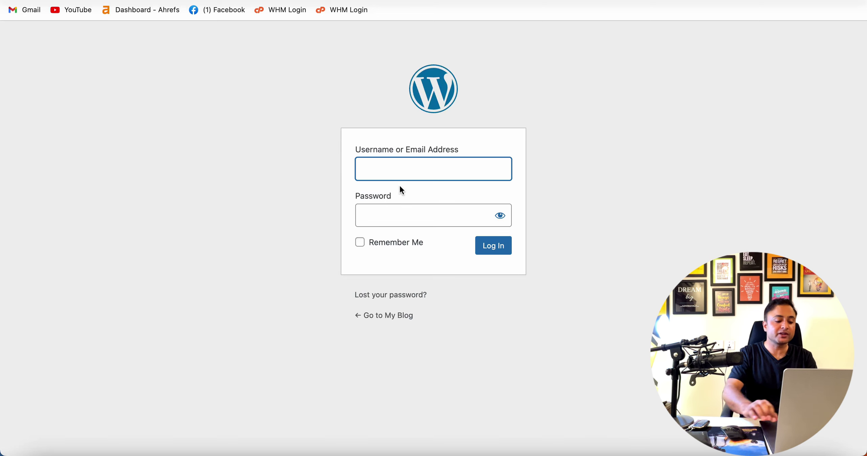
- Log in to WordPress as admin, pasting the copied administrator password
text(admin)
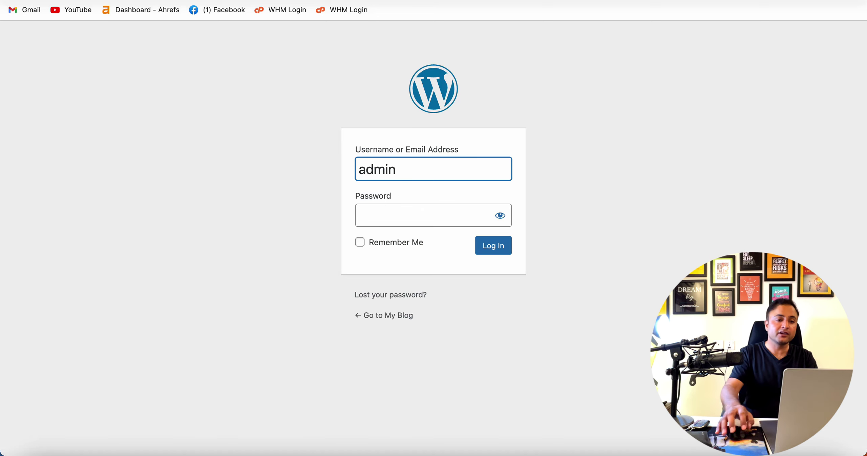
key(super+t)
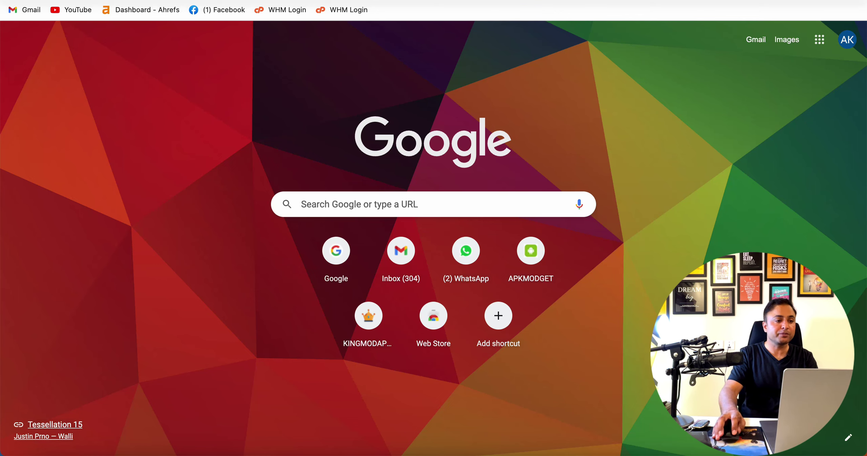
key(super+w)
click(389, 215)
key(super+v)
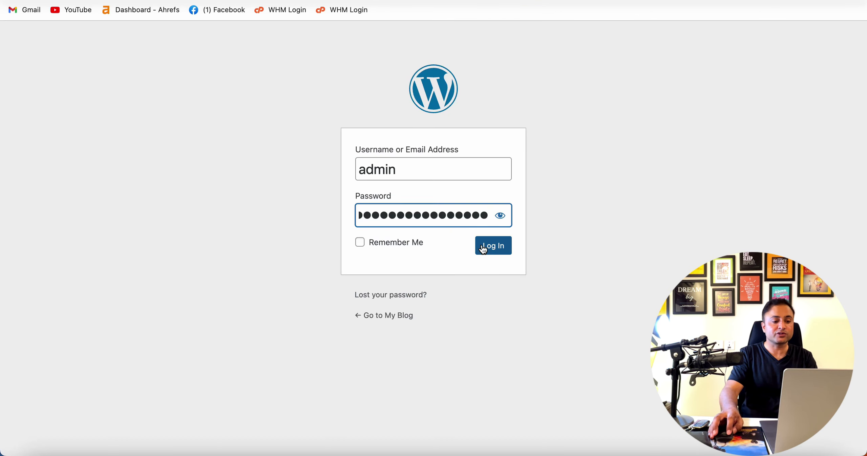
click(484, 249)
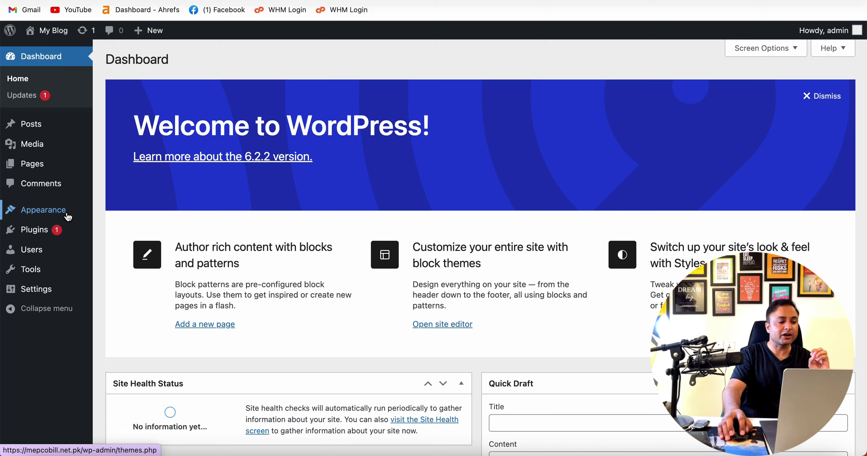
- Open the site's installed themes page and decline the browser's offer to save the login password
mouse_move(65, 216)
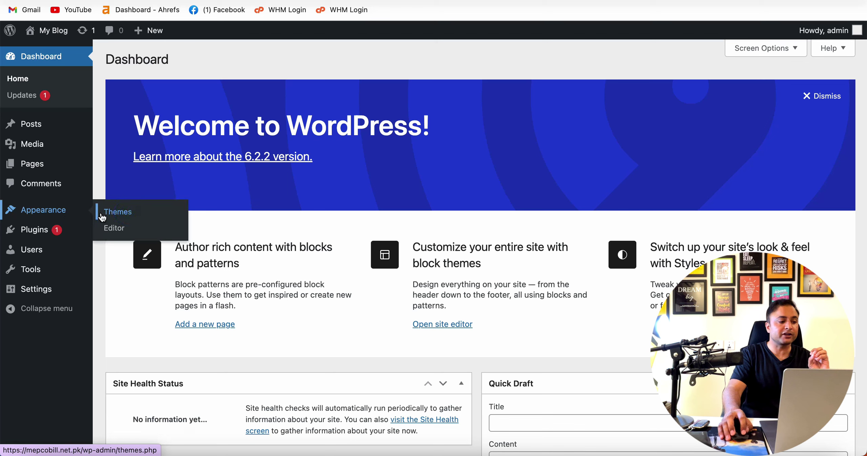
click(132, 217)
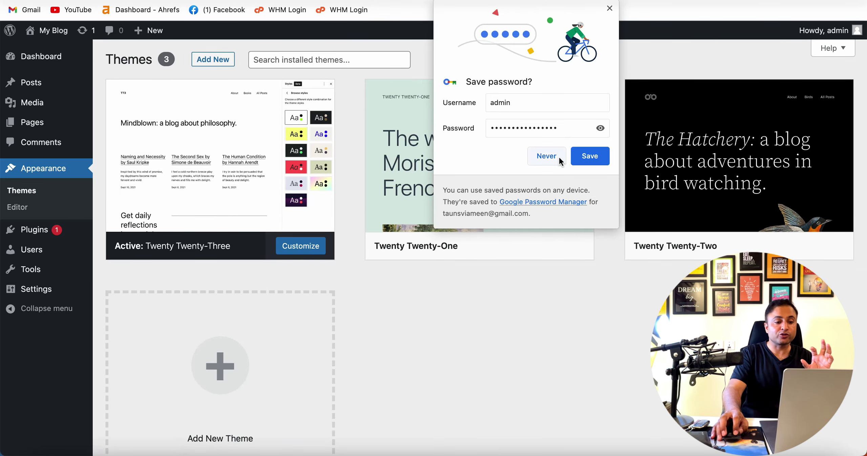
click(561, 161)
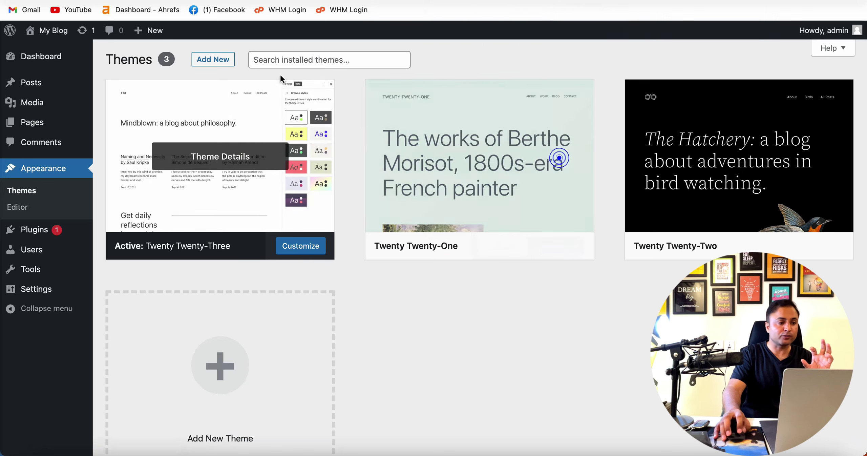
- Install the GeneratePress theme by uploading generatepress.3.3.0.zip from the Downloads folder, and activate it
click(210, 61)
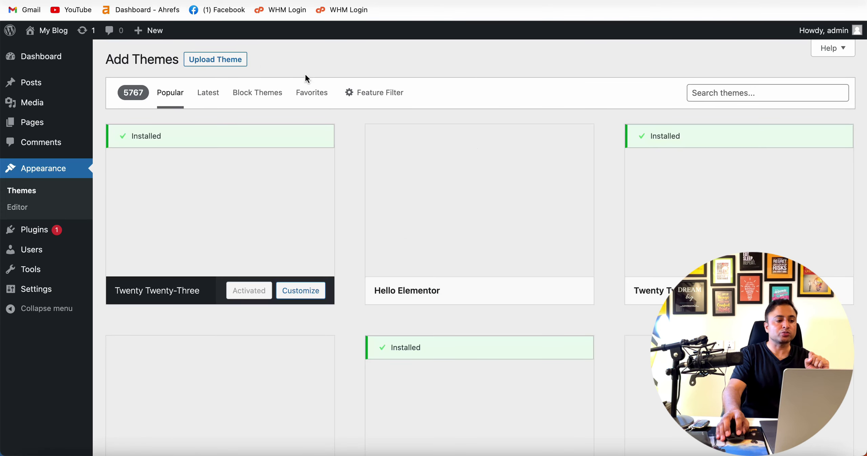
click(229, 65)
click(386, 166)
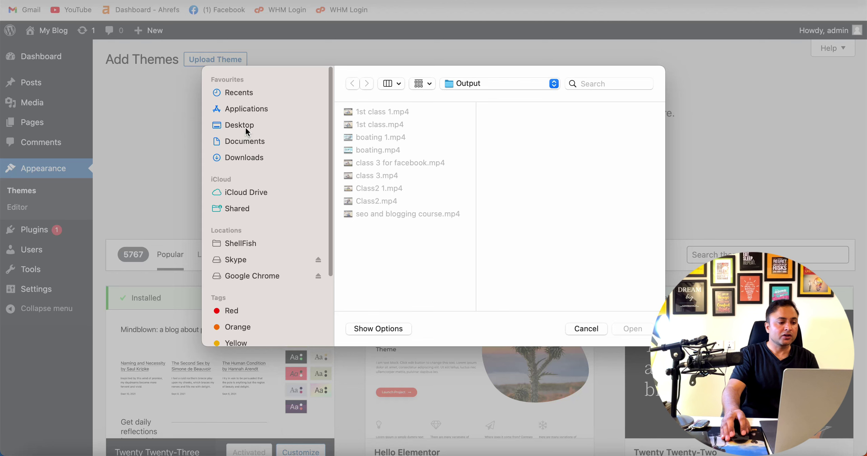
click(244, 158)
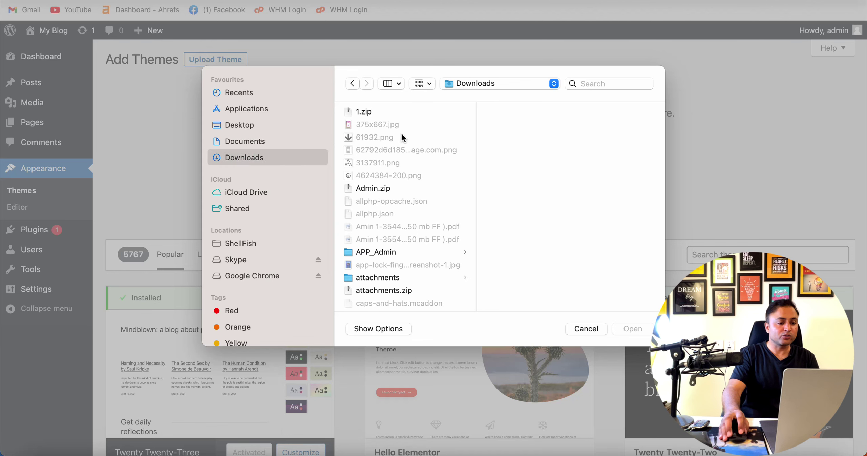
scroll(394, 252, down, 15)
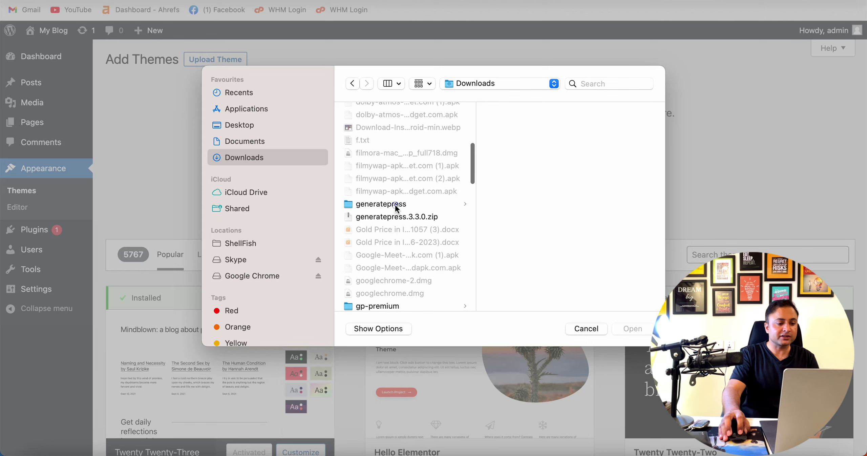
click(395, 204)
click(397, 217)
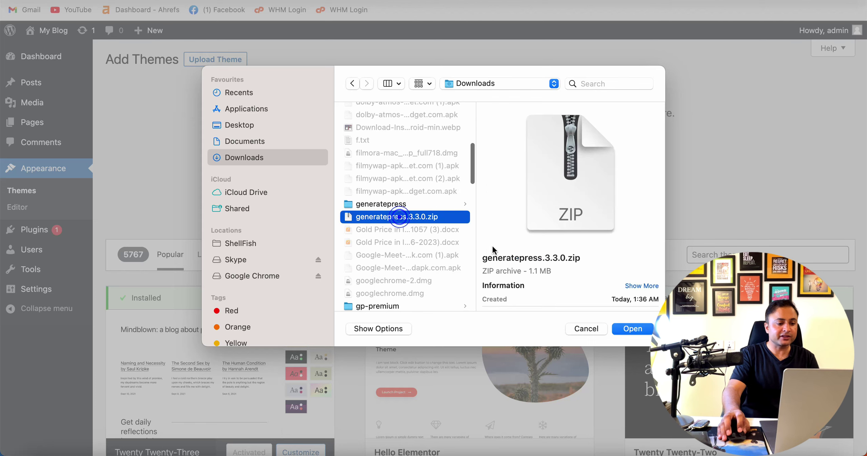
click(626, 329)
click(560, 169)
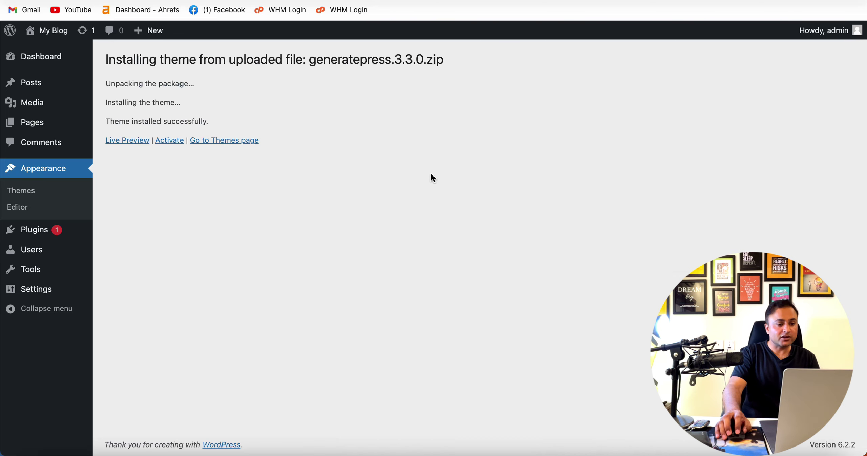
click(180, 141)
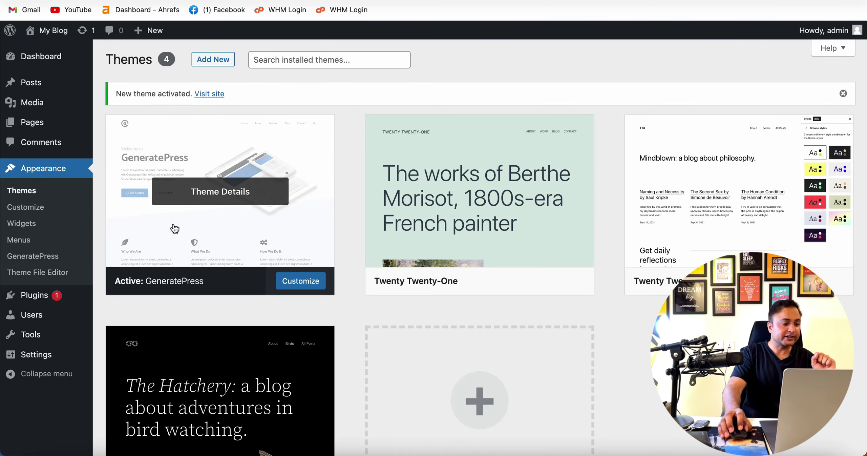
- Install the GP Premium plugin by uploading gp-premium-2.3.1.zip from the Downloads folder, and activate it
mouse_move(59, 296)
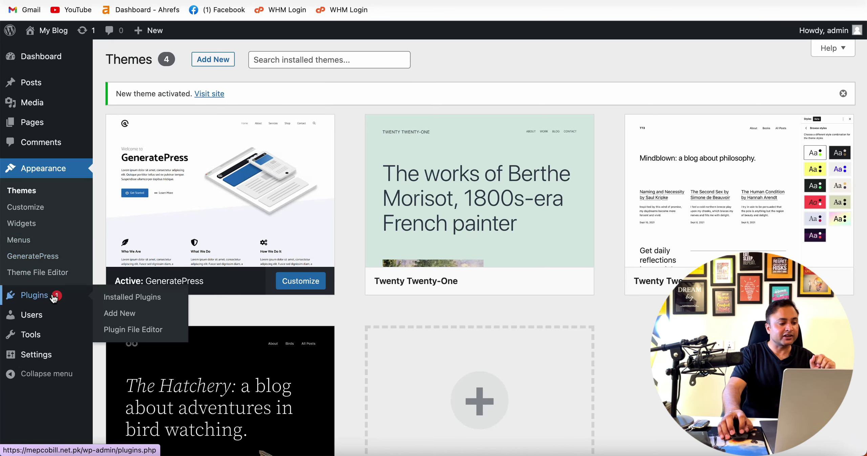
click(119, 313)
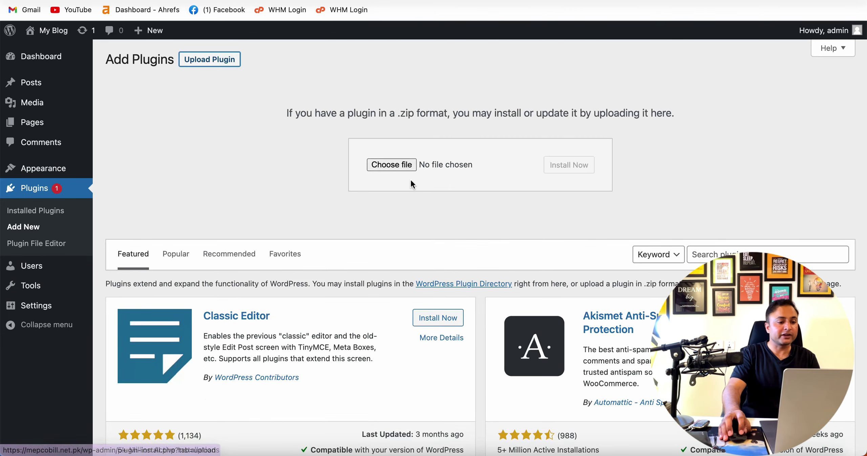
click(409, 168)
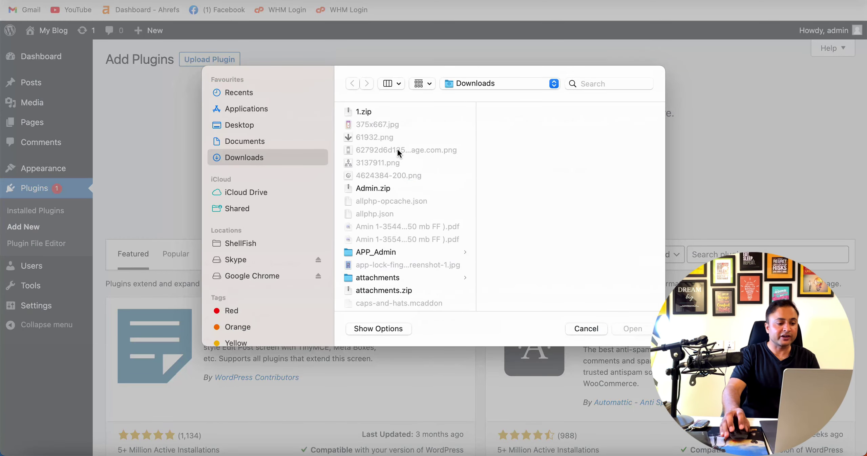
scroll(397, 148, down, 15)
scroll(396, 257, down, 5)
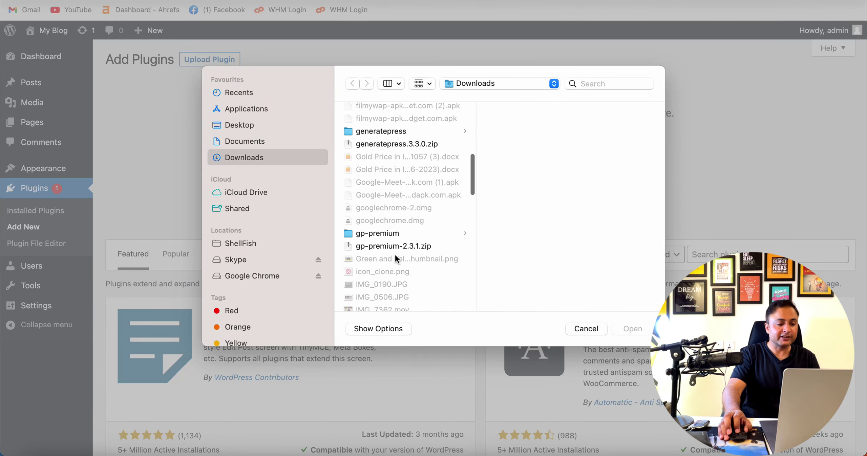
click(403, 241)
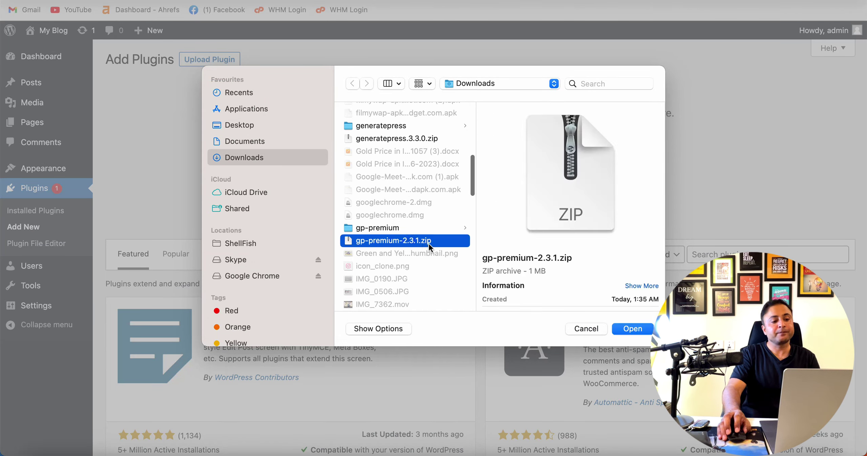
click(634, 330)
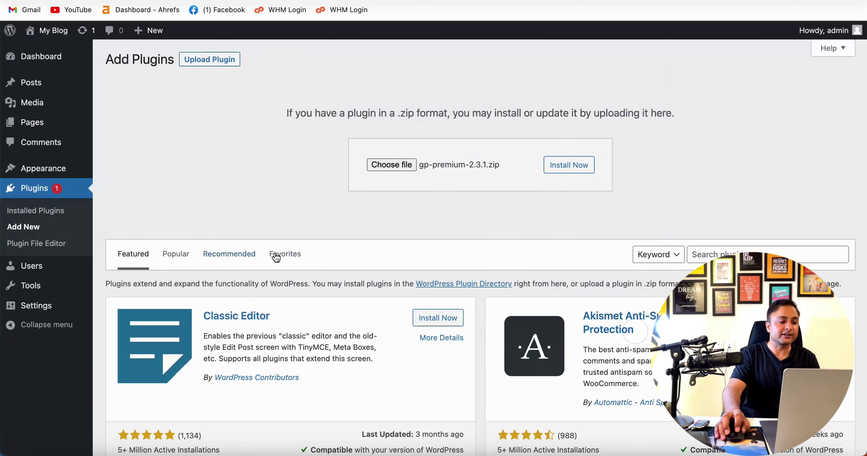
click(563, 167)
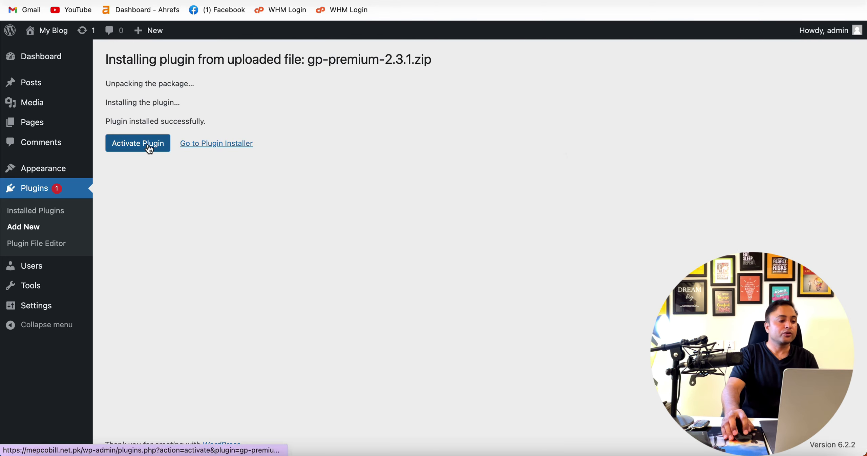
click(149, 149)
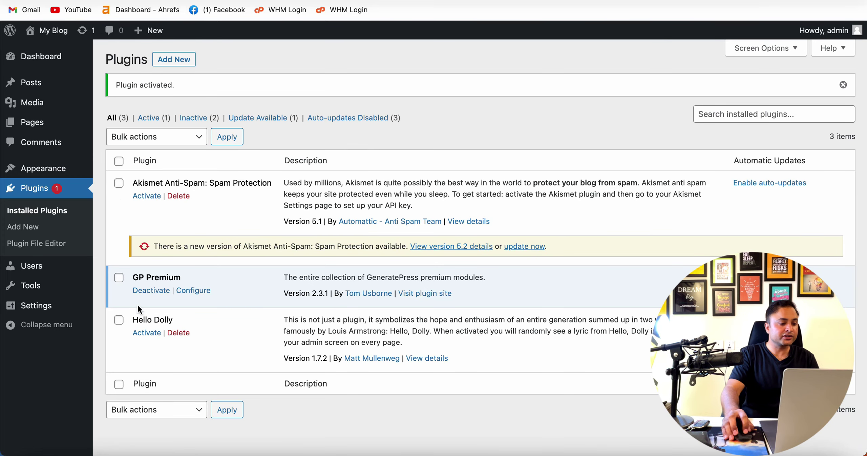
- Delete the Akismet Anti-Spam and Hello Dolly plugins together with a bulk action and confirm the deletion
click(119, 320)
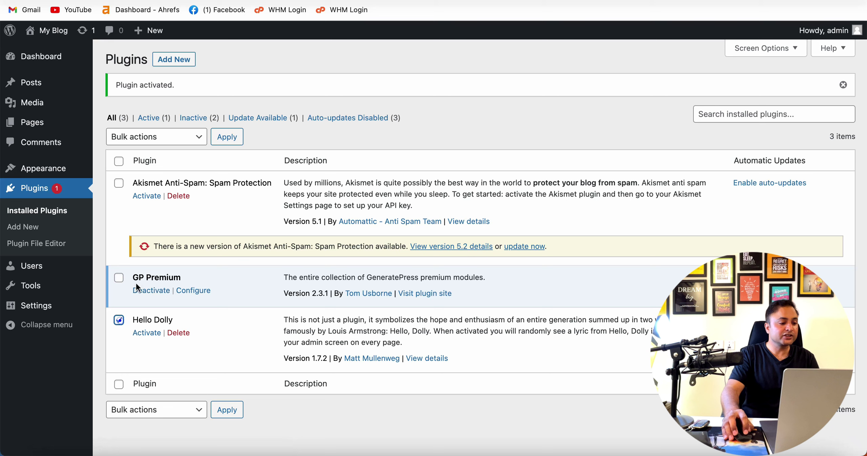
click(169, 136)
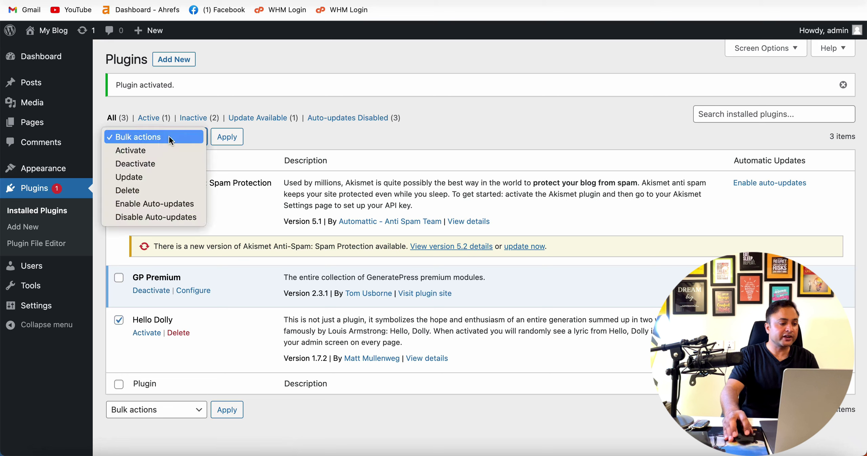
click(151, 190)
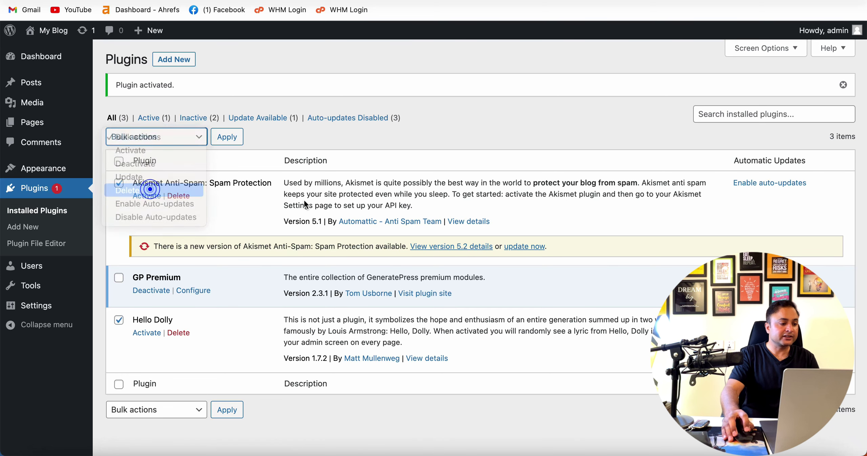
click(239, 139)
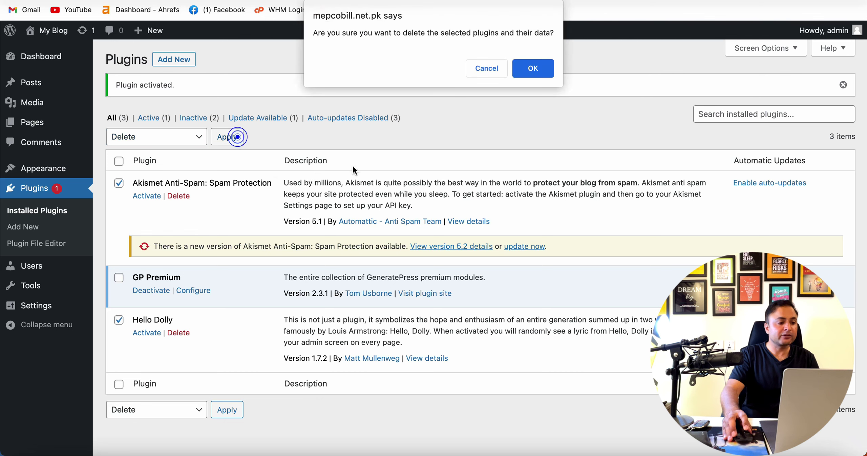
click(522, 70)
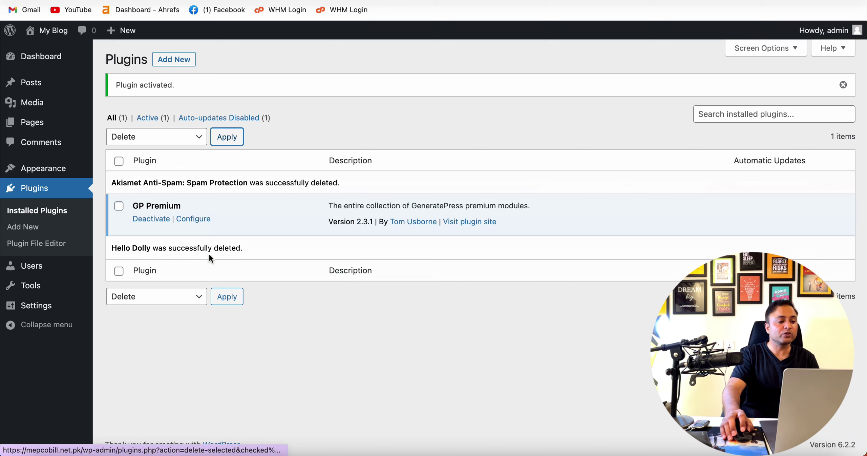
- Open the GP Premium configuration, copy the license key from the note, paste it into the license key field and save it
click(198, 220)
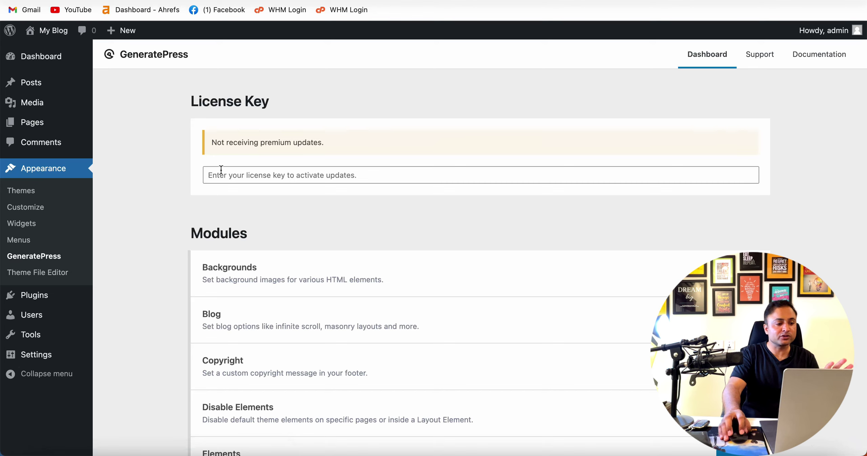
click(222, 171)
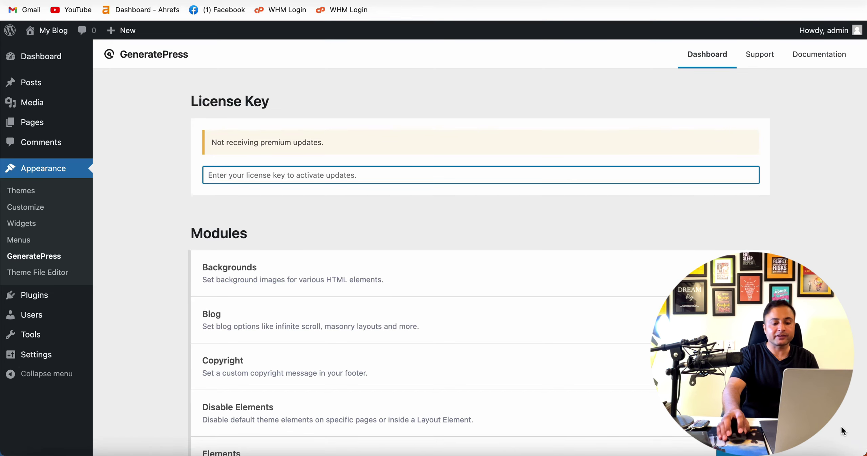
key(super+Tab)
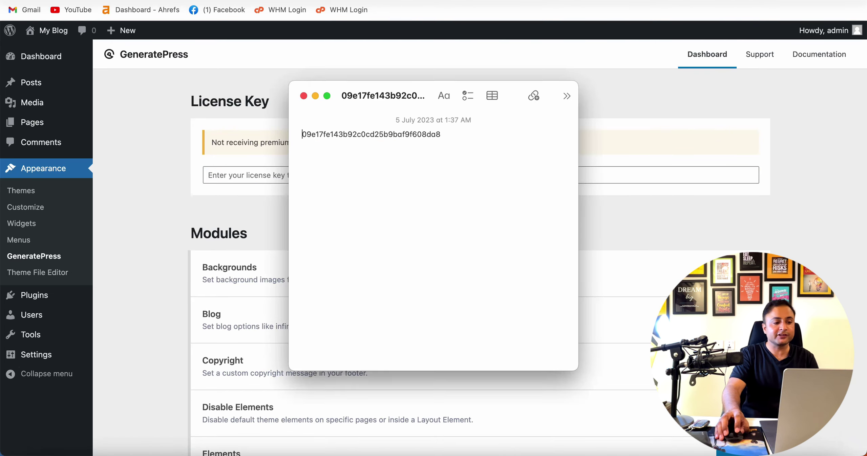
double_click(415, 133)
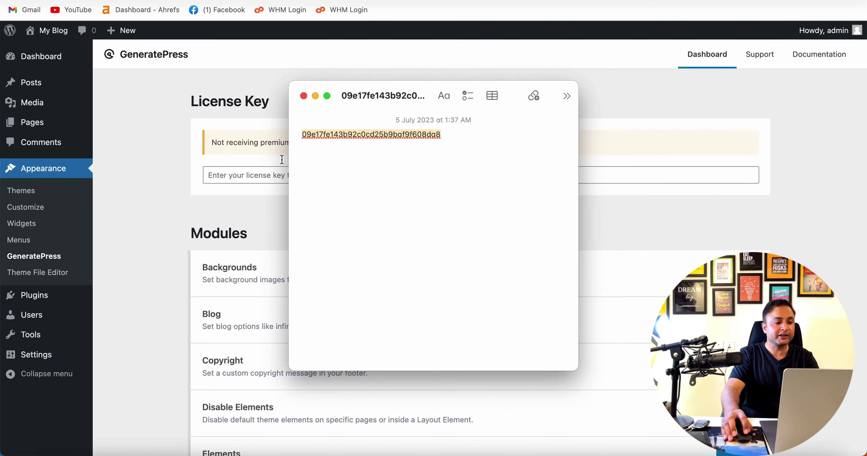
click(272, 170)
key(super+v)
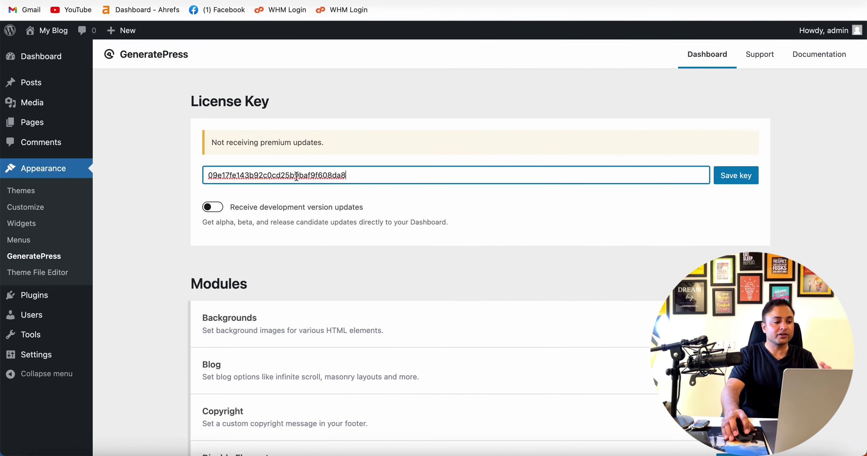
click(738, 182)
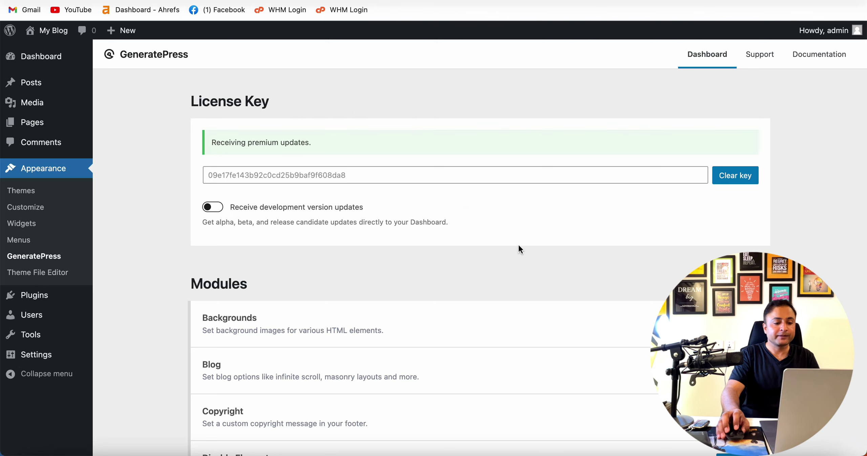
- Activate the GeneratePress modules Backgrounds, Blog, Copyright, Disable Elements, Elements, Menu Plus, Secondary Nav, Site Library and Spacing
scroll(520, 249, down, 3)
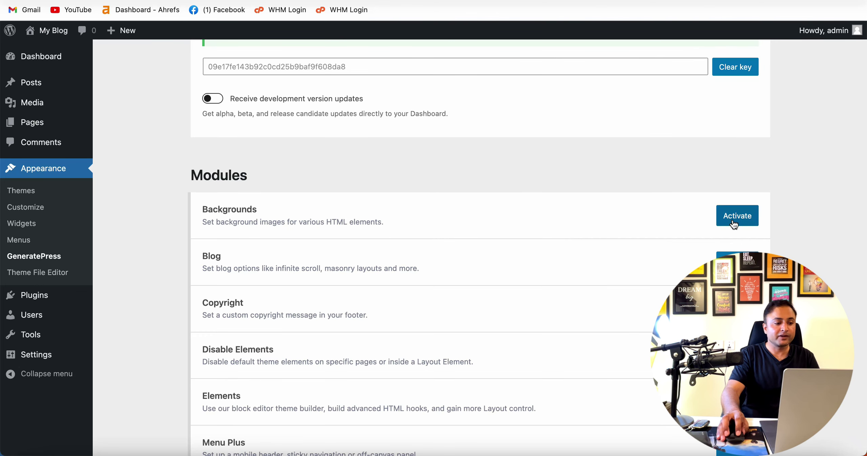
scroll(735, 251, down, 3)
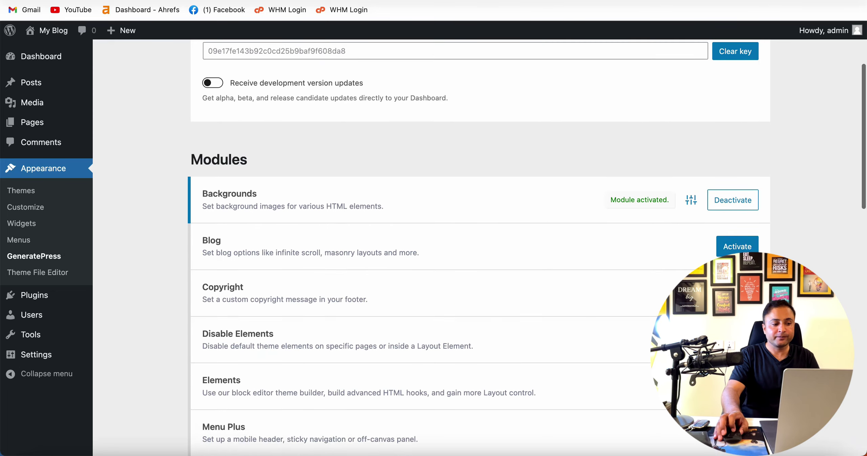
click(735, 247)
click(737, 227)
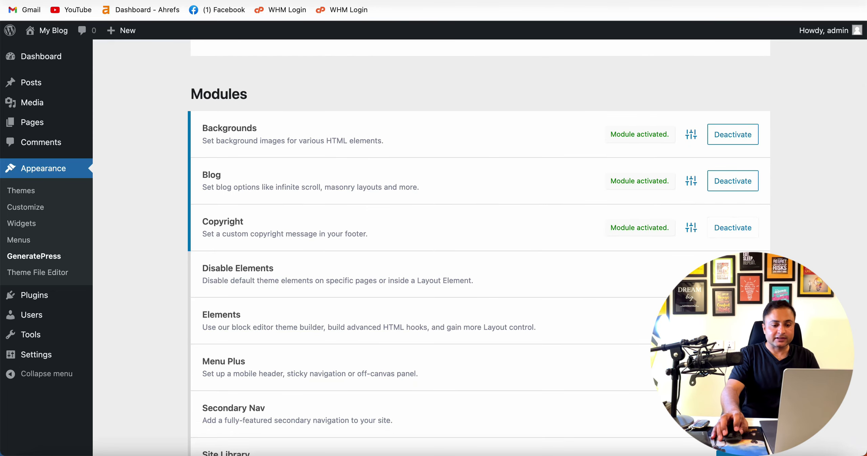
click(738, 274)
click(737, 321)
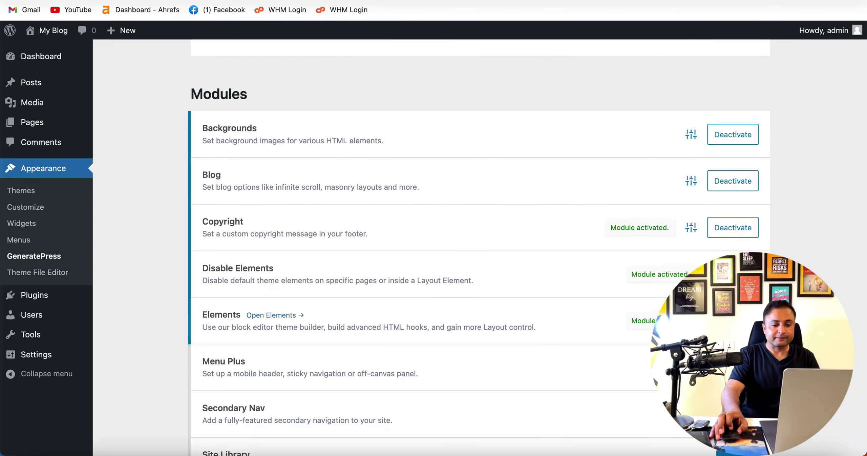
scroll(742, 228, down, 3)
click(743, 228)
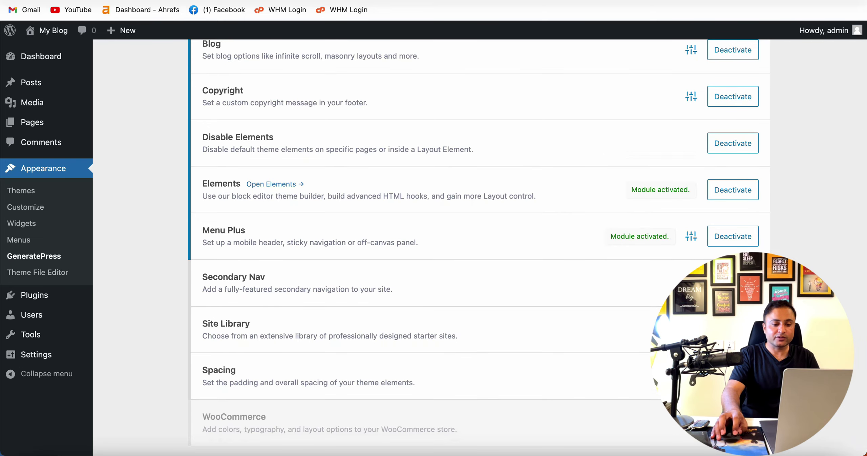
click(738, 289)
click(737, 336)
click(738, 377)
scroll(479, 248, down, 10)
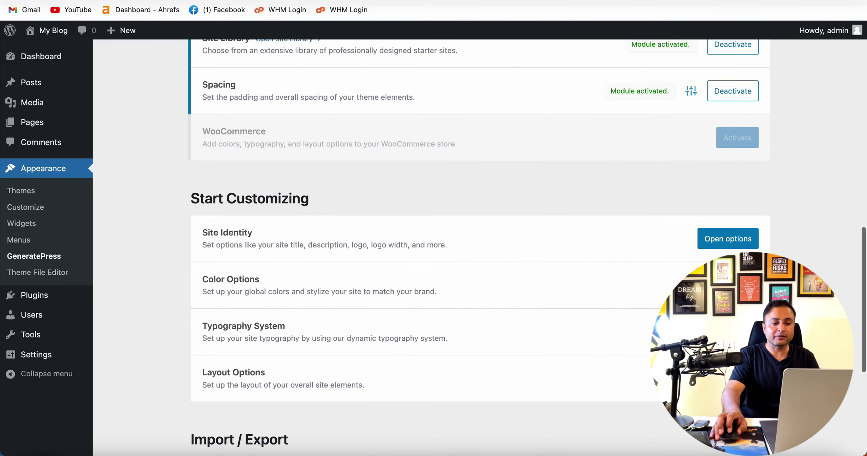
scroll(479, 248, down, 6)
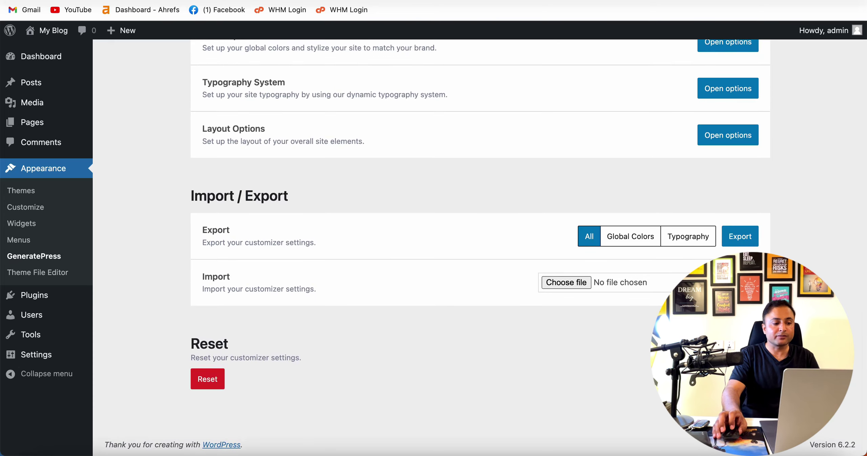
scroll(479, 247, up, 12)
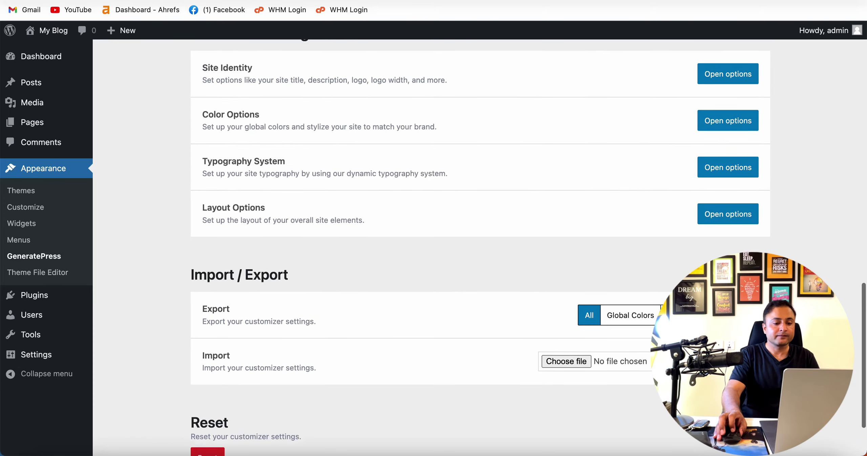
scroll(479, 248, up, 12)
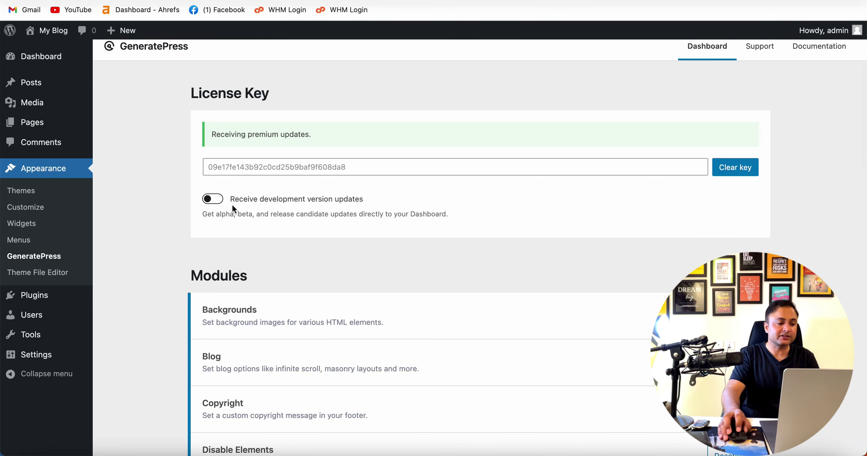
- Look over the GeneratePress options page and open the live site in a new tab to check its header title and menu
scroll(309, 208, down, 12)
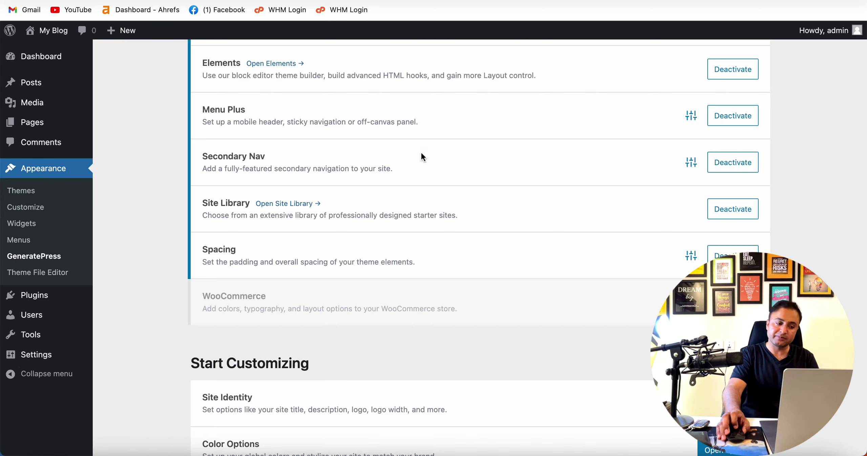
scroll(421, 153, down, 10)
scroll(420, 155, up, 15)
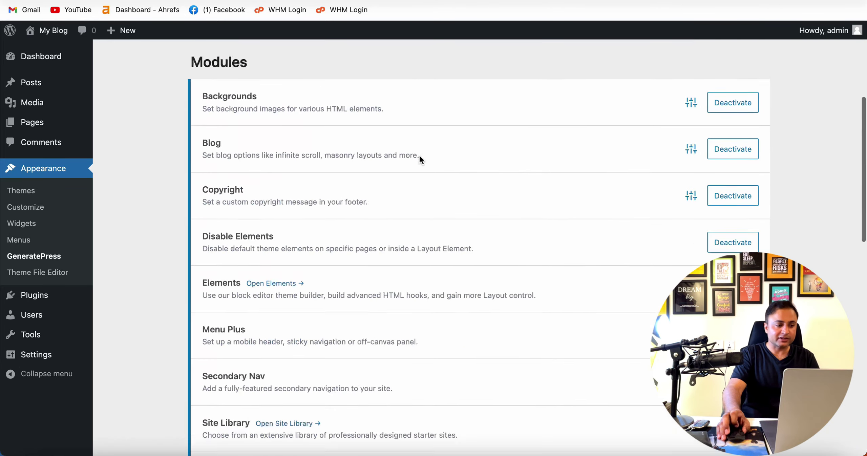
scroll(420, 155, up, 6)
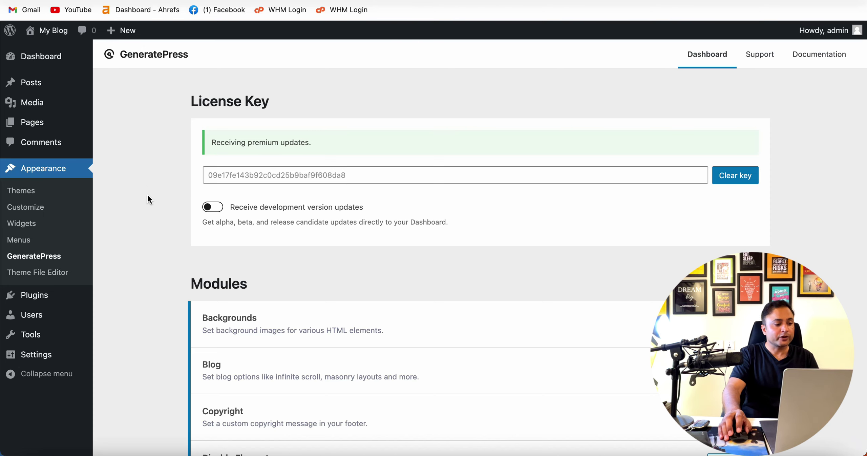
scroll(171, 210, down, 15)
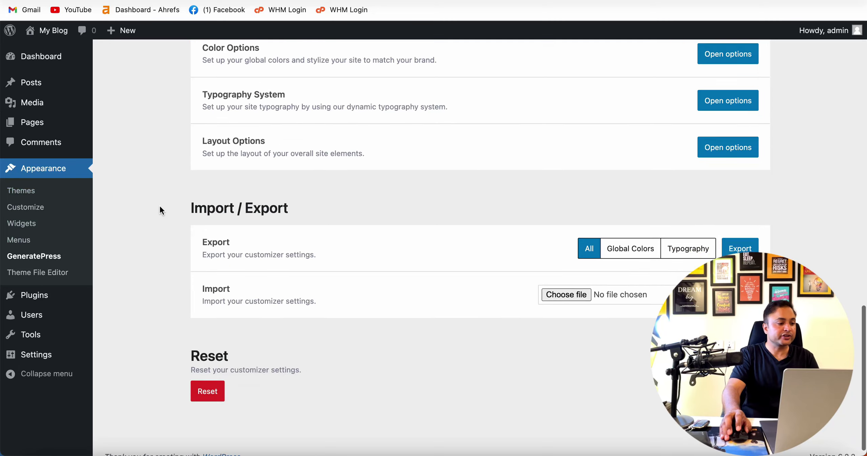
scroll(160, 207, up, 15)
right_click(54, 51)
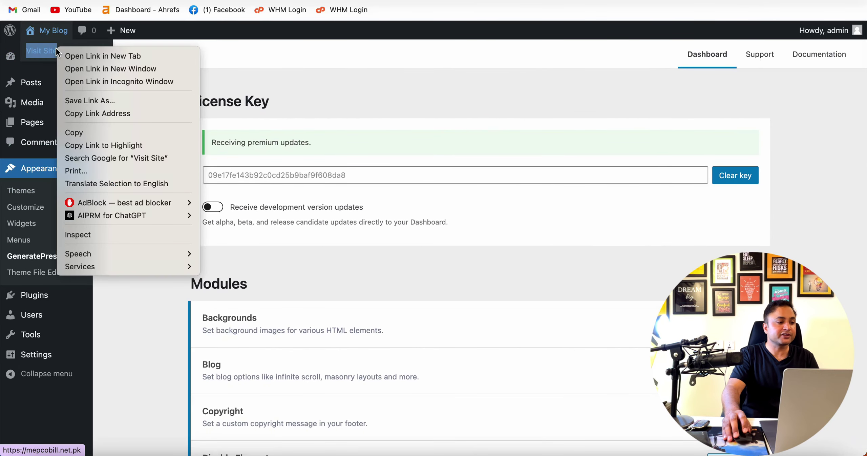
click(66, 55)
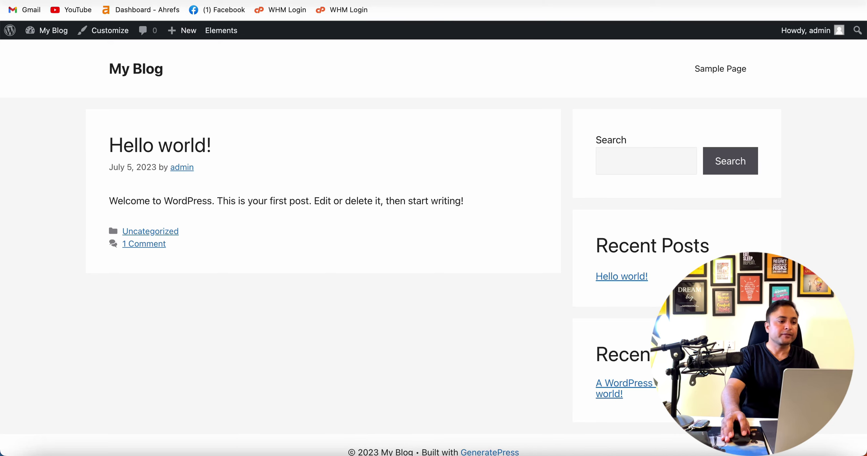
drag(82, 64, 179, 67)
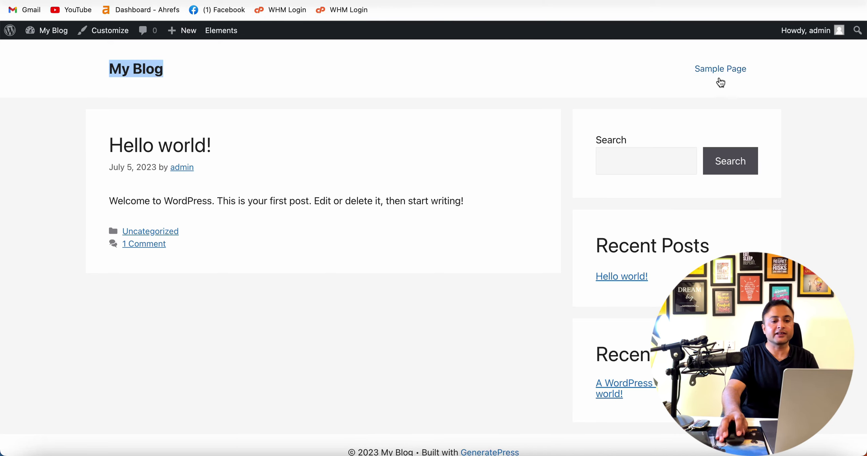
drag(663, 69, 780, 71)
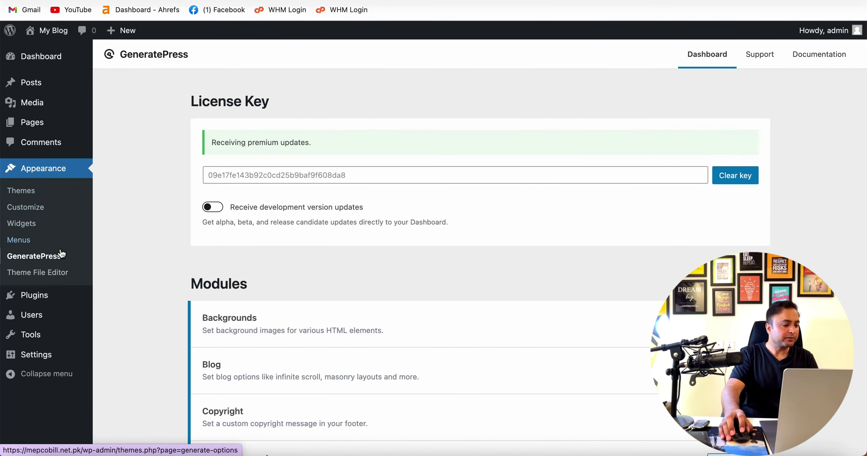
- Search the plugin directory for "toc", and install and activate the Table of Contents Plus plugin
mouse_move(57, 298)
click(123, 298)
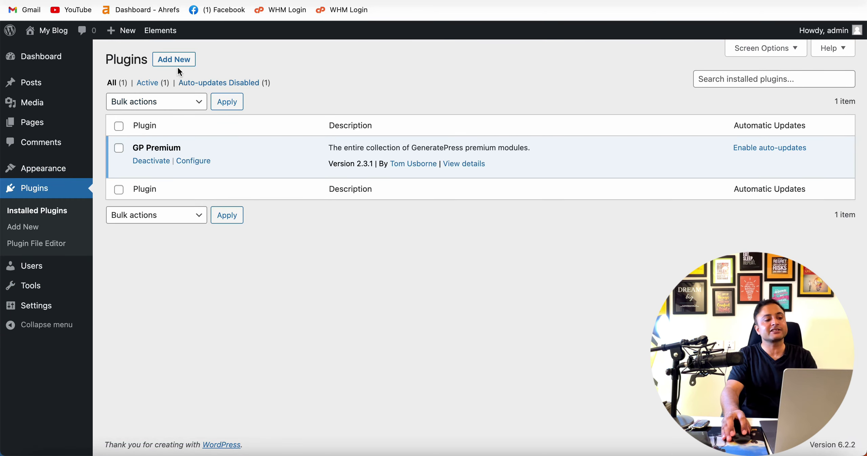
click(185, 64)
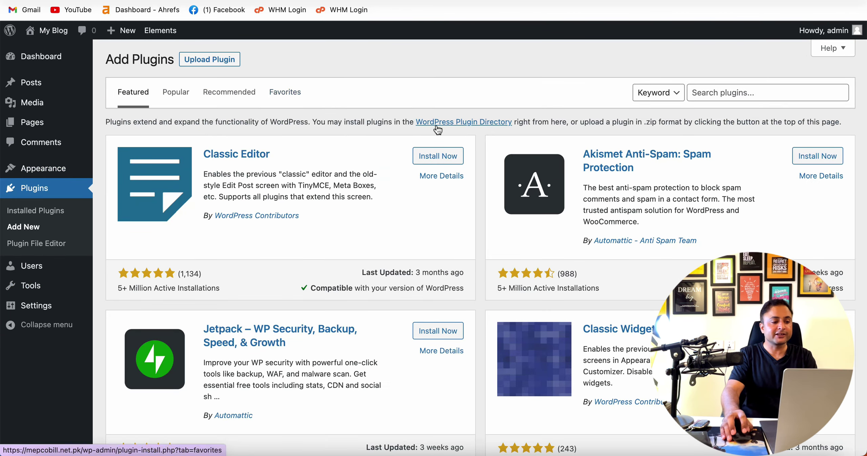
click(734, 95)
text(toc)
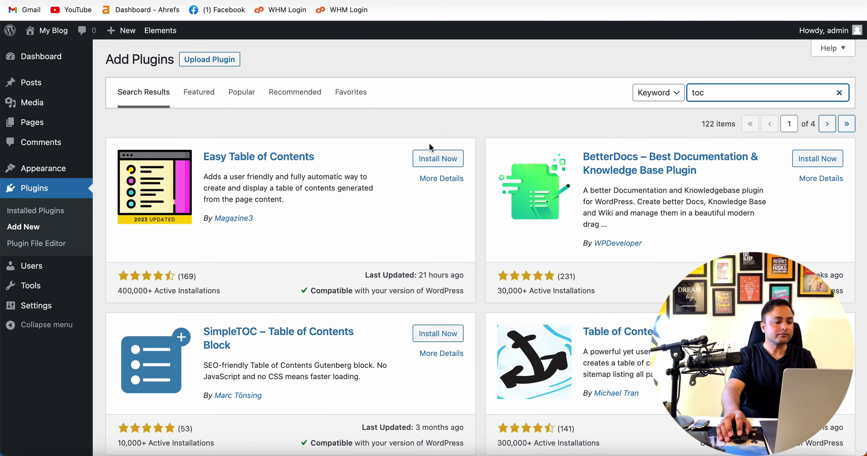
scroll(618, 263, down, 3)
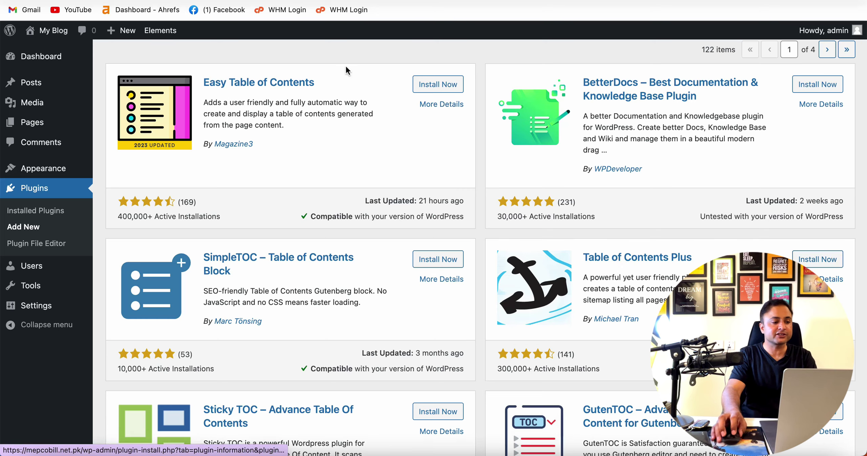
scroll(397, 114, down, 15)
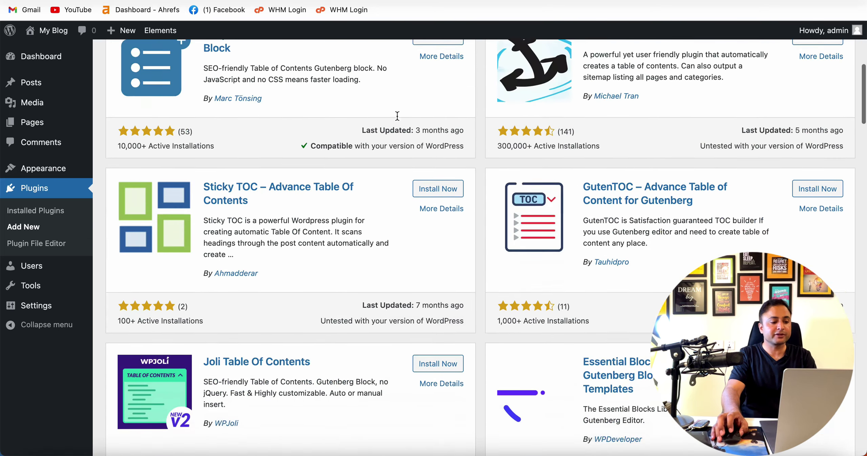
scroll(396, 116, down, 3)
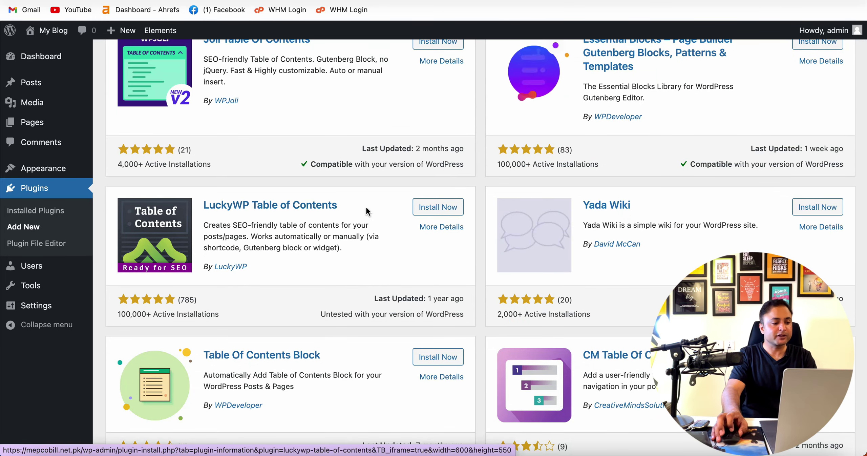
scroll(366, 207, up, 18)
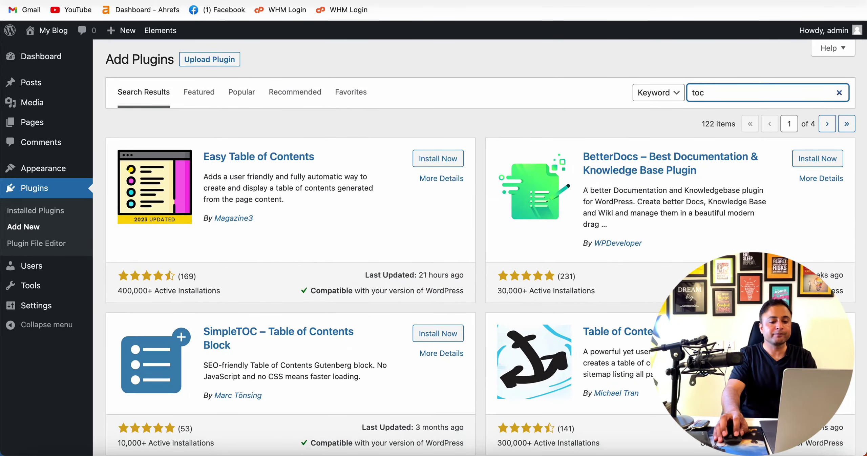
click(817, 333)
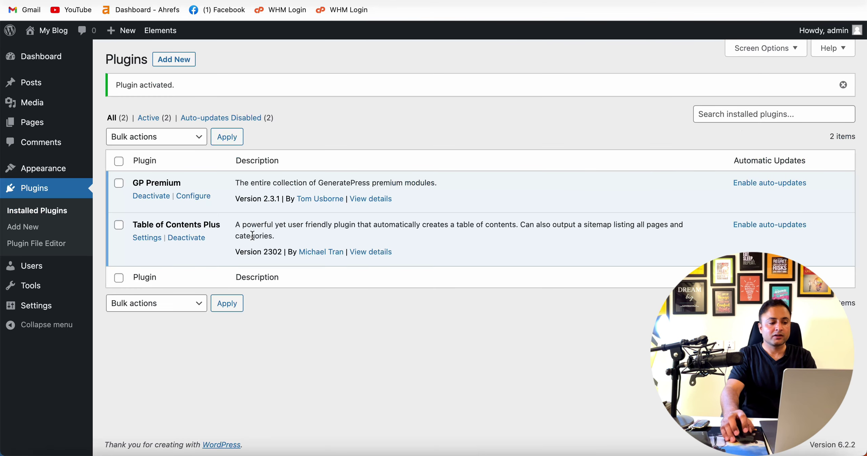
- Search for "yoast" among the new plugins, and install and activate Yoast SEO
click(23, 227)
click(763, 93)
text(yoast)
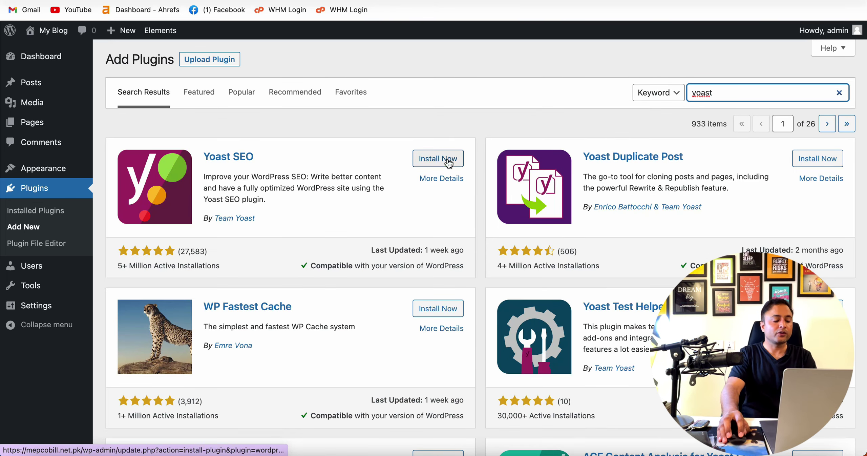
click(447, 164)
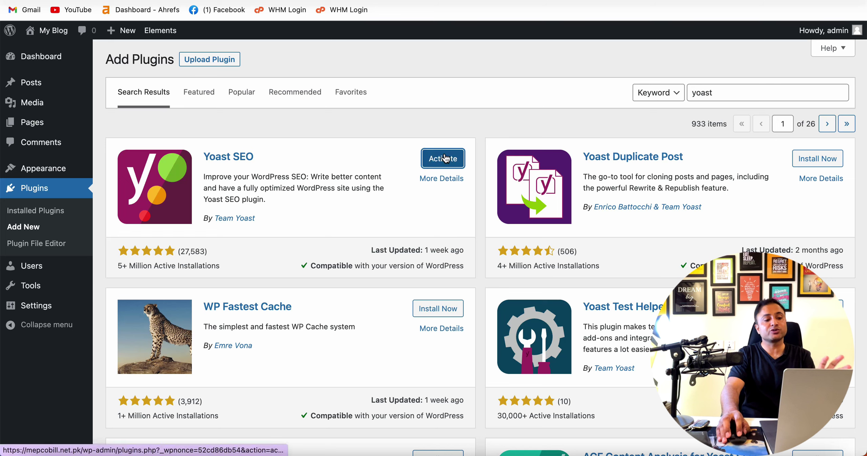
click(444, 160)
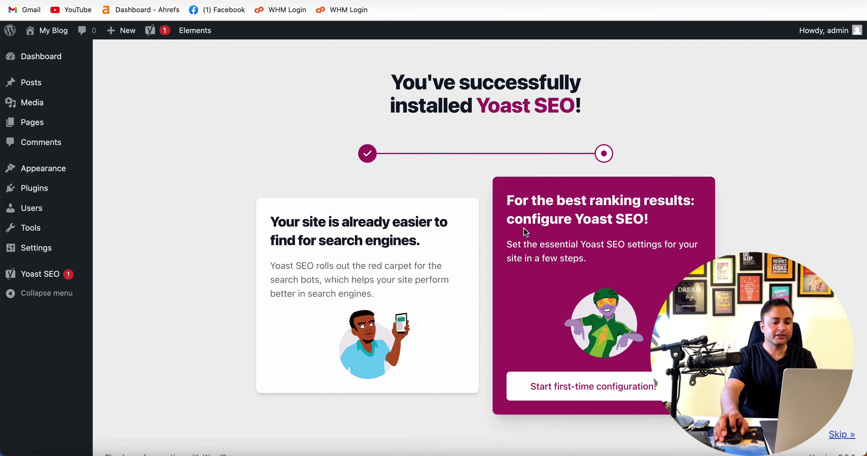
- Start the Yoast SEO first-time configuration, run the SEO data optimization and continue to the site representation stage
scroll(525, 232, down, 1)
click(567, 378)
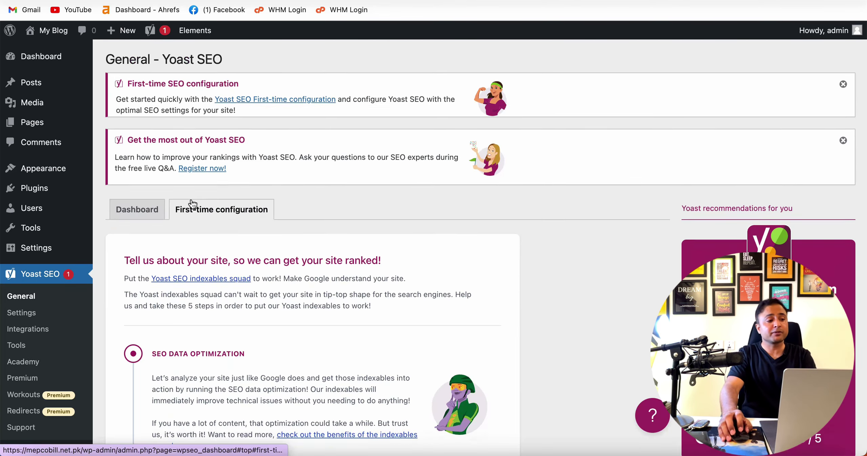
scroll(193, 204, down, 10)
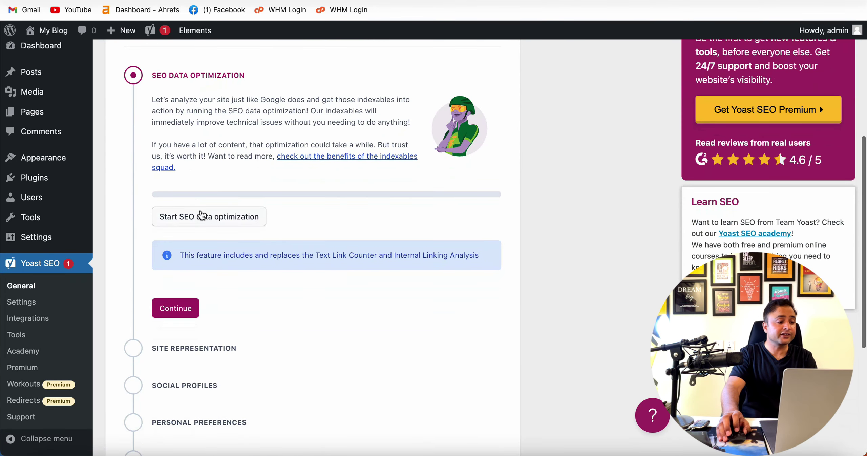
scroll(292, 234, down, 3)
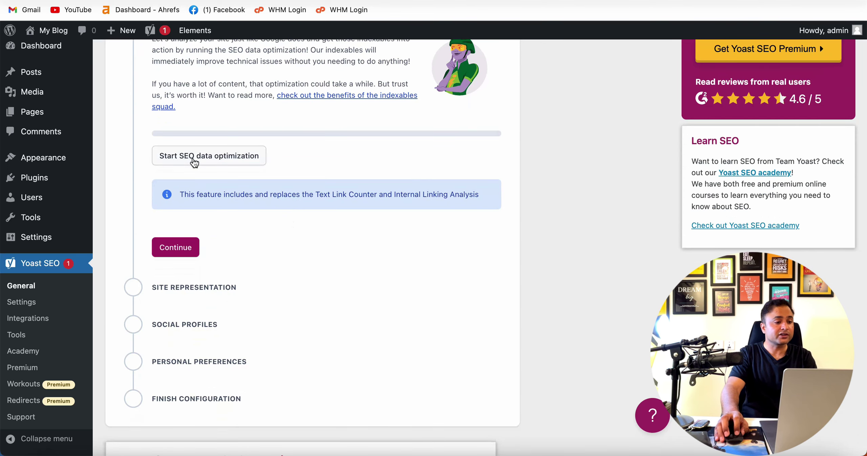
click(195, 163)
click(163, 240)
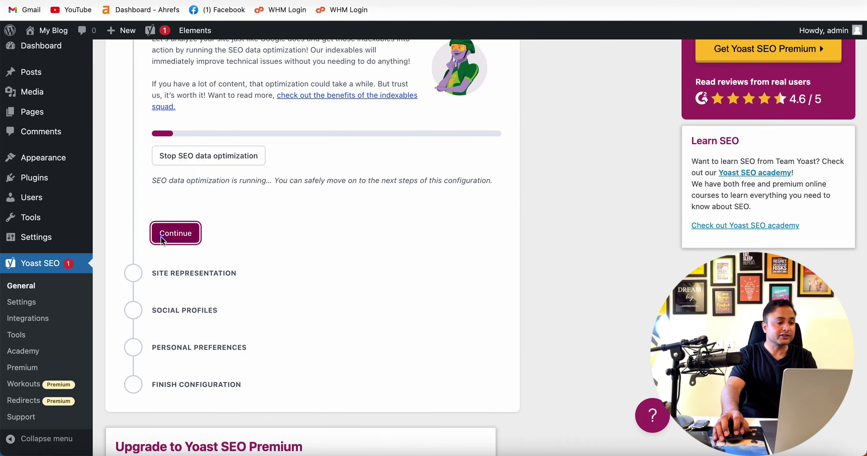
- Set the website name in the site representation settings to "Mepcobill - Check Online"
scroll(179, 189, down, 3)
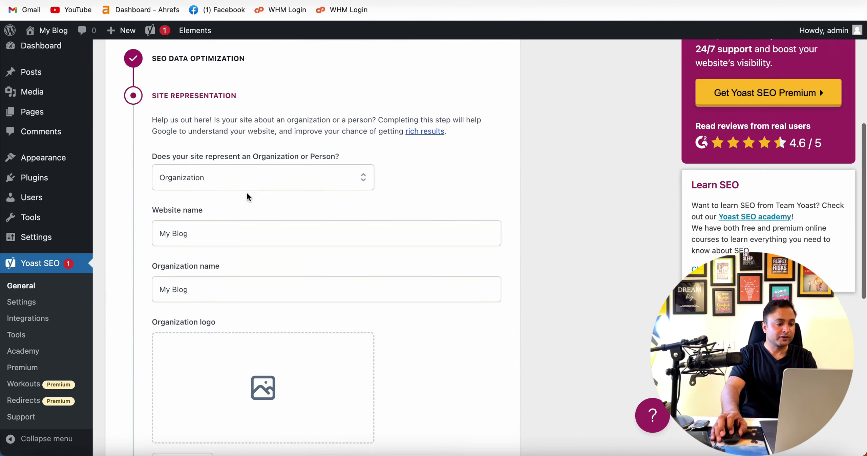
triple_click(203, 219)
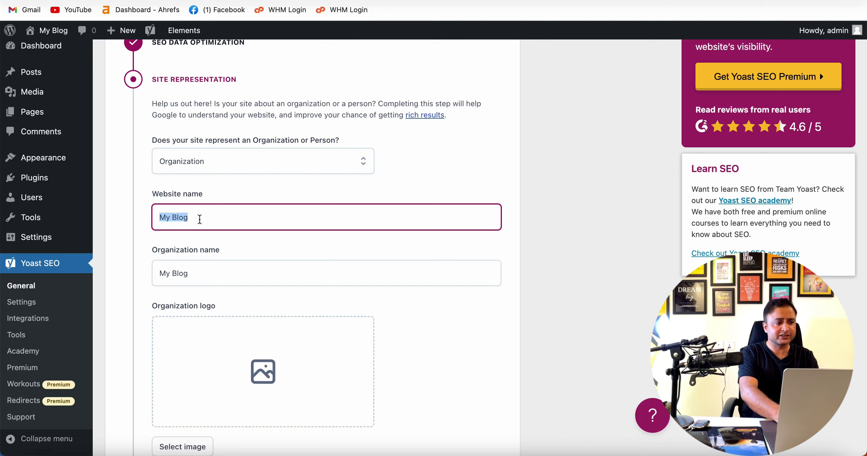
text(MepcoBi)
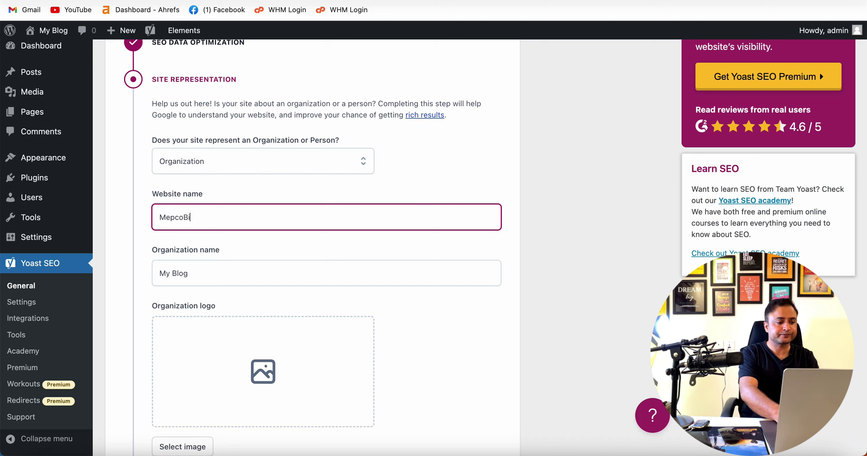
text(l)
key(BackSpace)
key(BackSpace)
key(BackSpace)
text(bil)
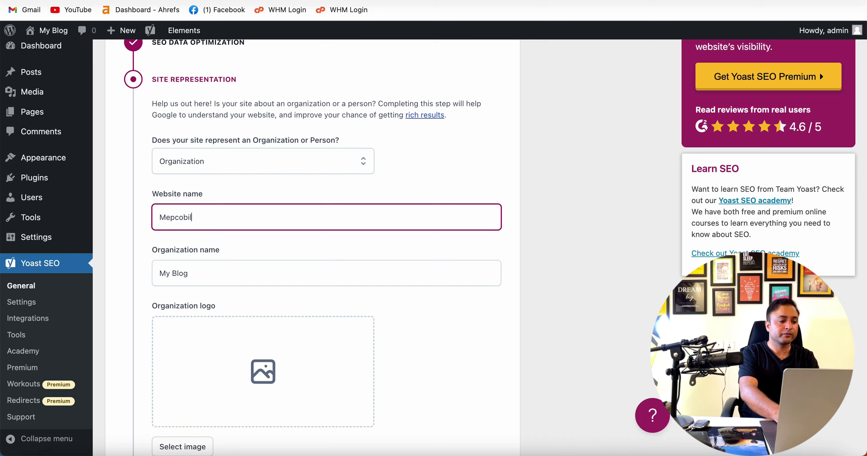
text(l - )
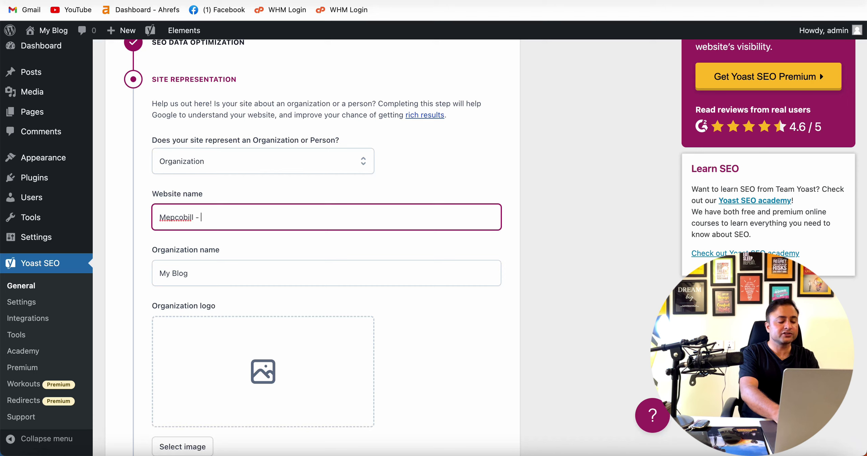
text(Check Onl)
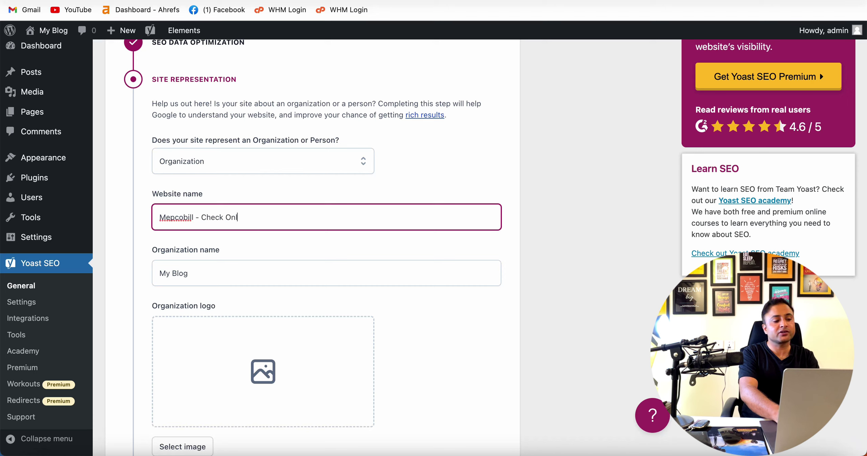
text(ine)
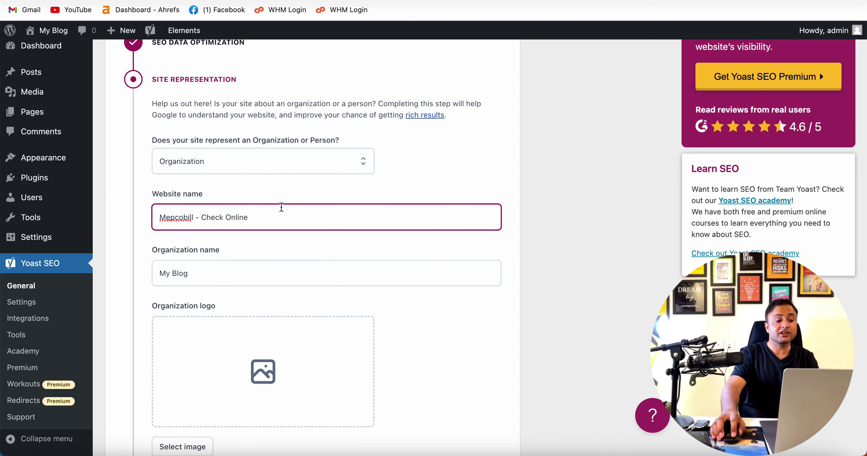
- Open Google in a new browser tab and search for "mepco bill"
key(super+t)
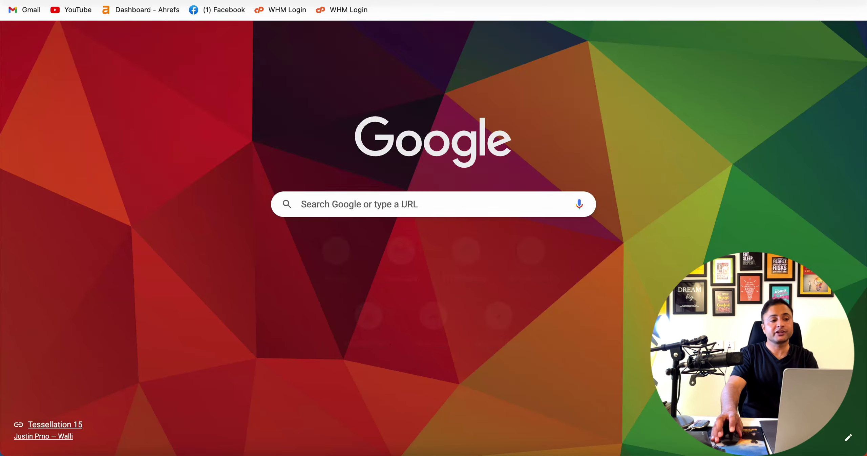
text(google.com)
key(Return)
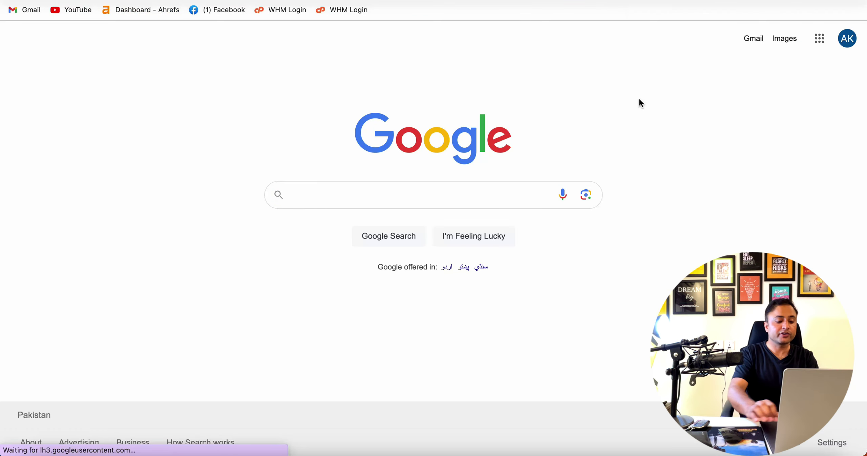
text(mepco bill)
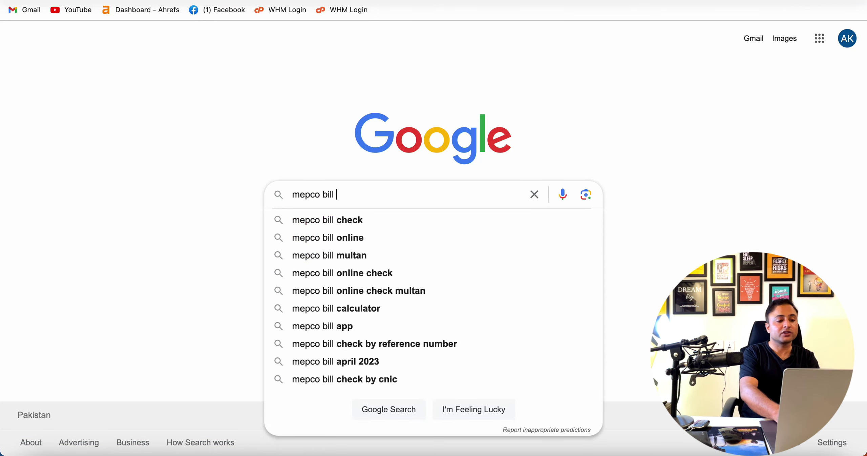
key(Return)
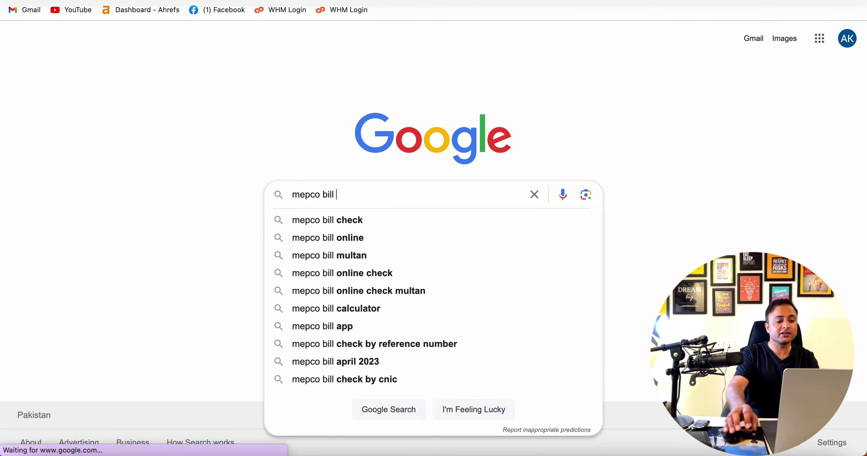